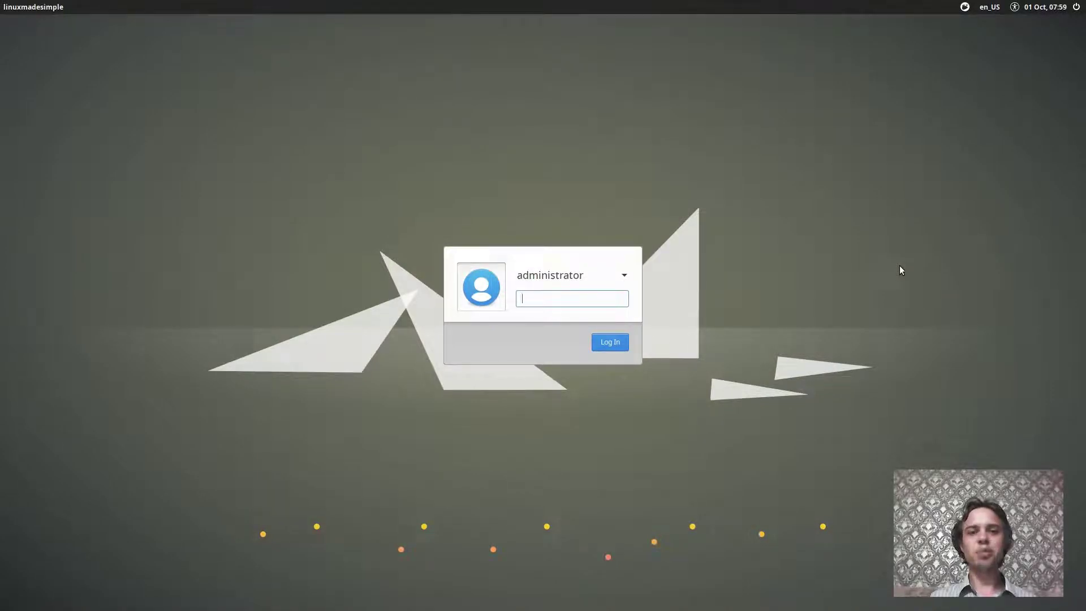
{"action": "type", "text": "••••••"}
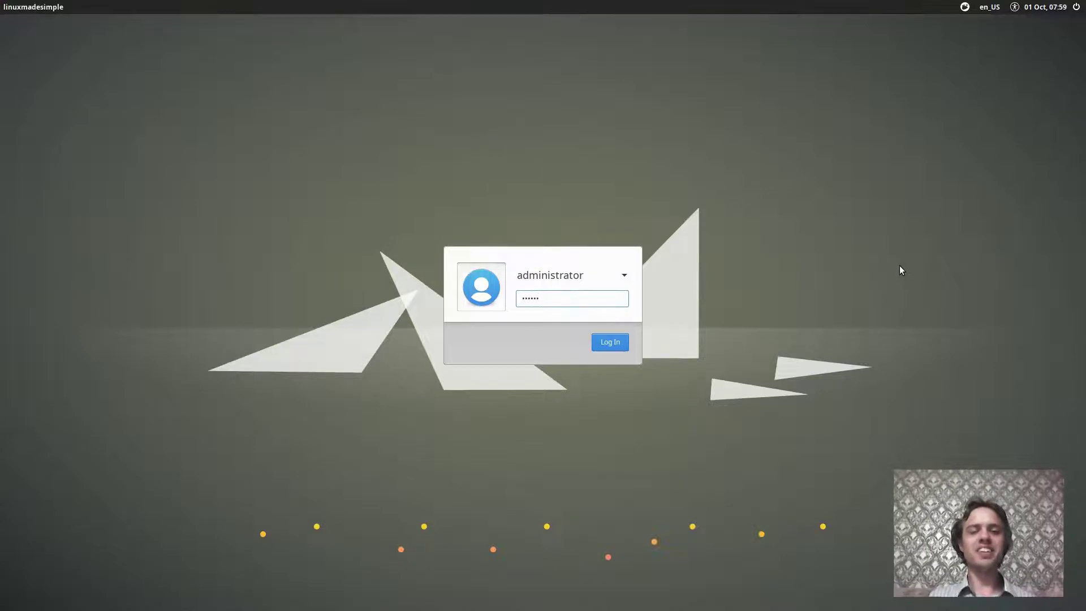
Submit the password at the LightDM login screen to reach the Xfce desktop
{"action": "key", "text": "Return"}
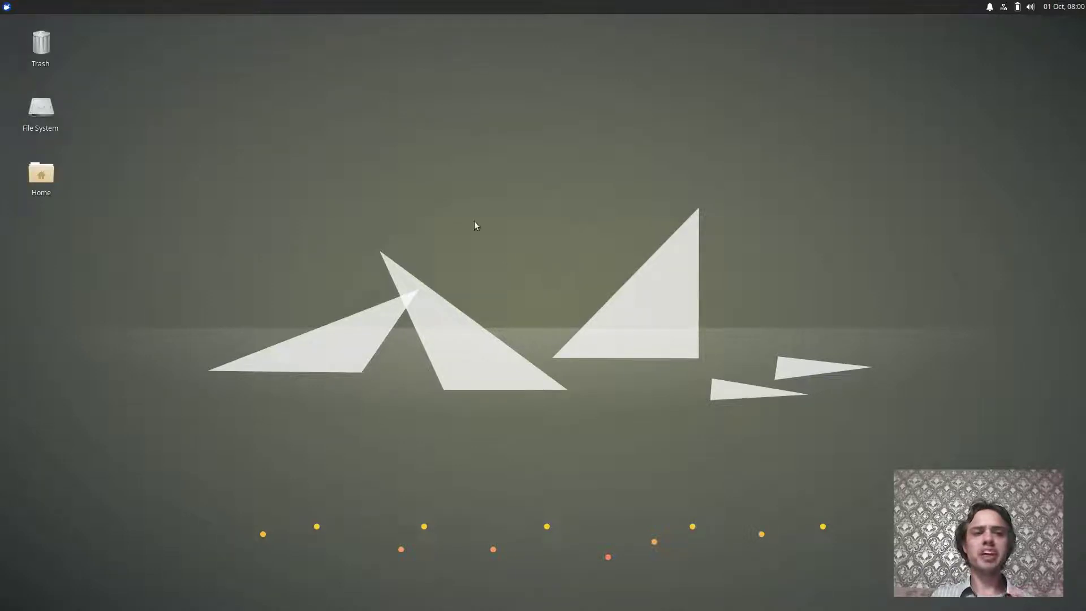
Launch Settings Manager from the Whisker menu, maximize it and enter Appearance
{"action": "left_click", "coordinate": [7, 7]}
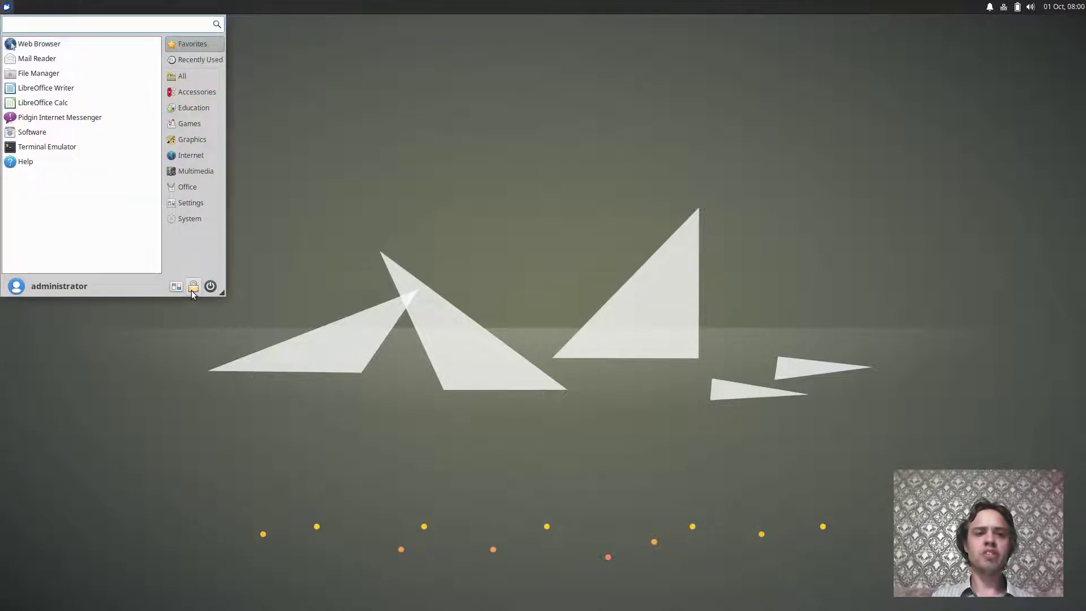
{"action": "left_click", "coordinate": [176, 286]}
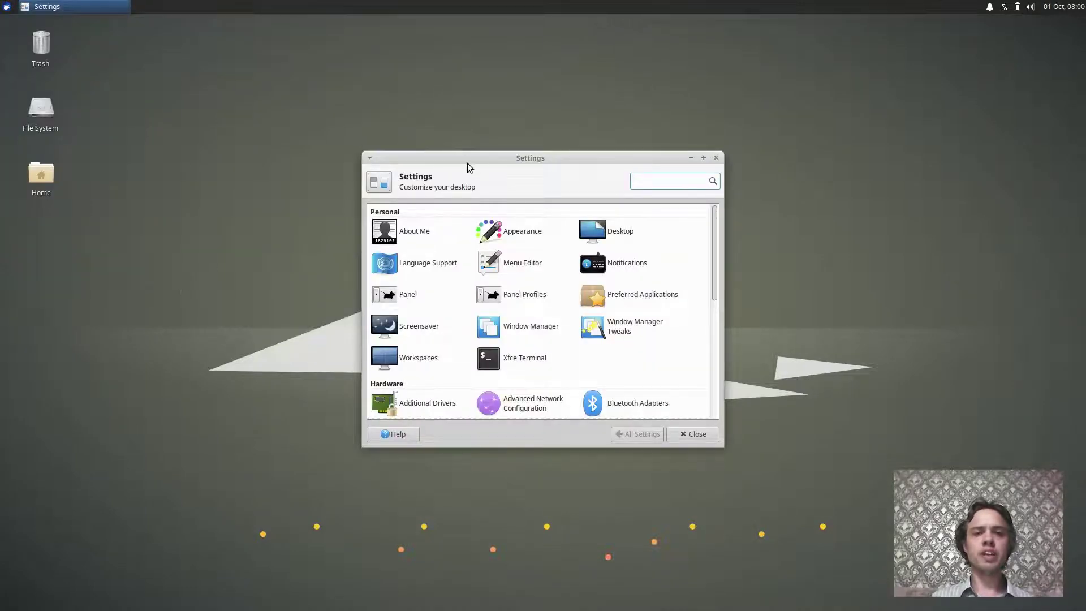
{"action": "double_click", "coordinate": [468, 160]}
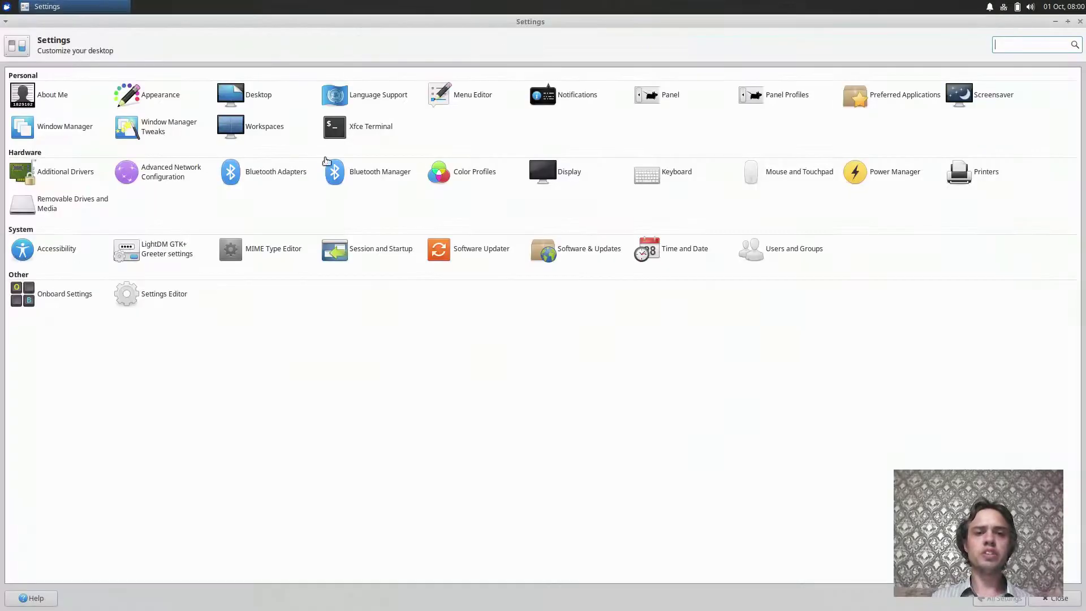
{"action": "left_click", "coordinate": [169, 95]}
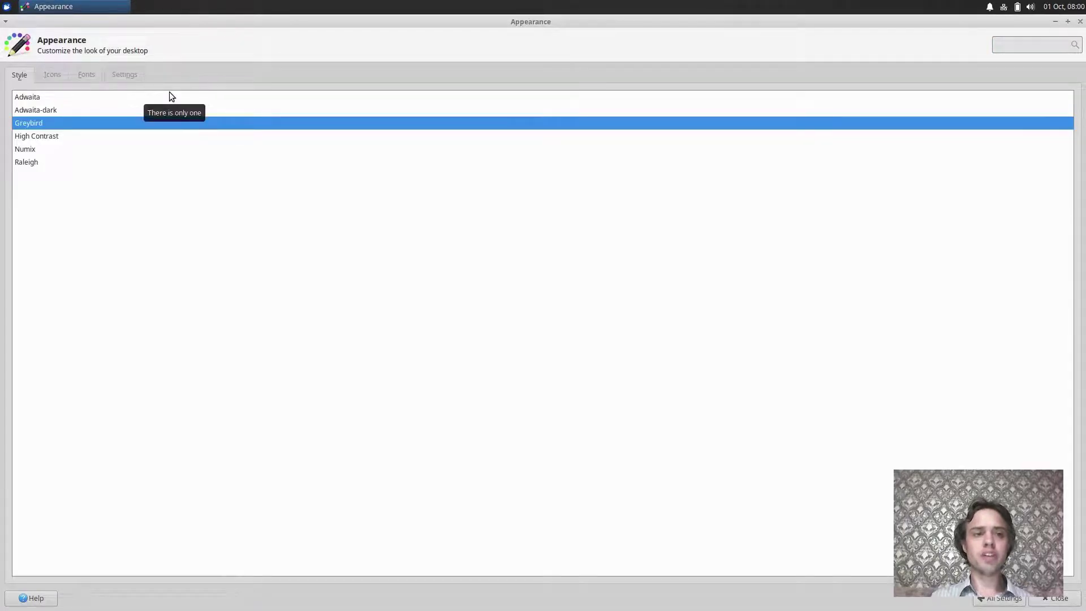
Try the Adwaita-dark and High Contrast themes, then settle back on Greybird
{"action": "left_click", "coordinate": [51, 110]}
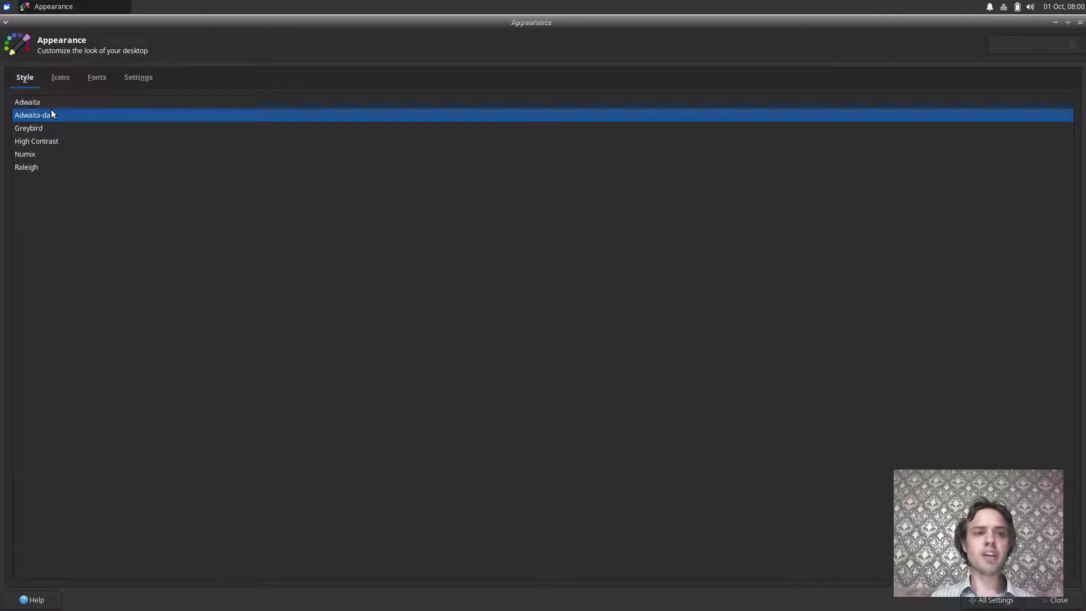
{"action": "left_click", "coordinate": [48, 139]}
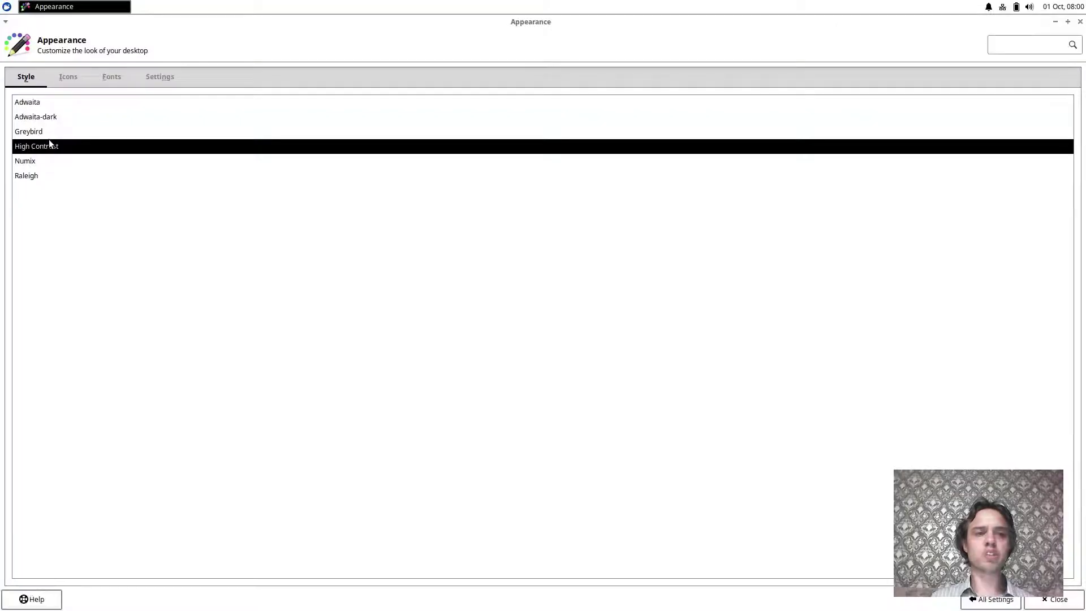
{"action": "left_click", "coordinate": [41, 131]}
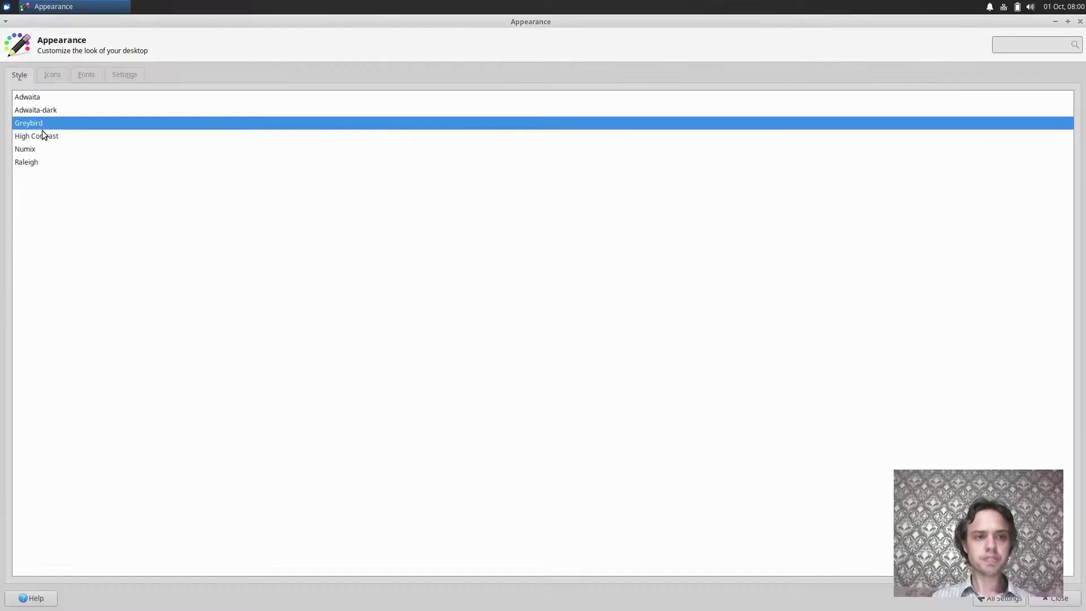
Browse the Icons, Fonts and Settings tabs, then return to All Settings
{"action": "left_click", "coordinate": [53, 75]}
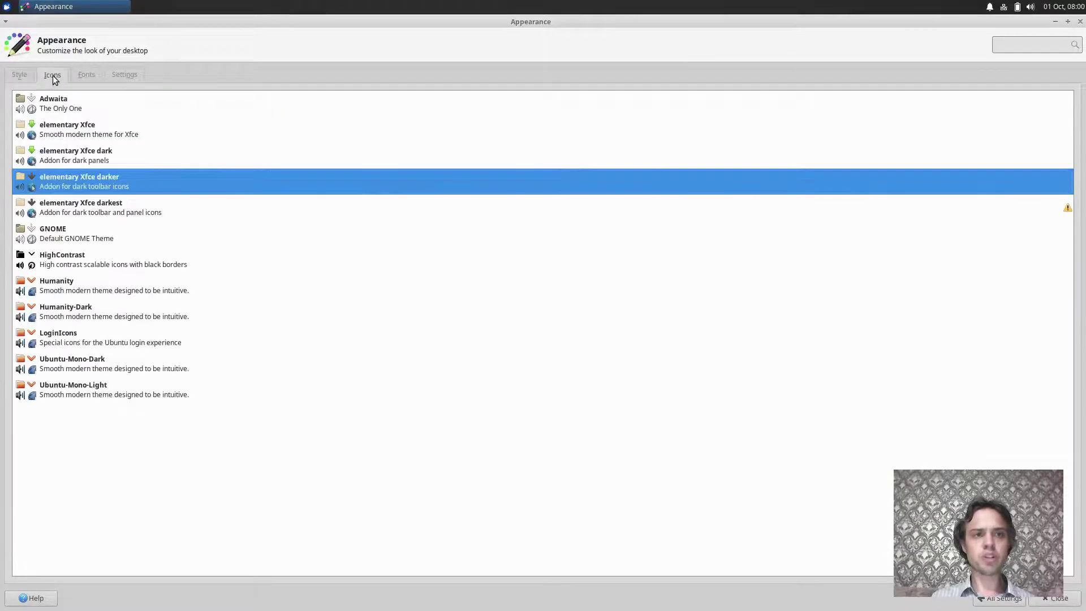
{"action": "left_click", "coordinate": [91, 75]}
{"action": "left_click", "coordinate": [133, 75]}
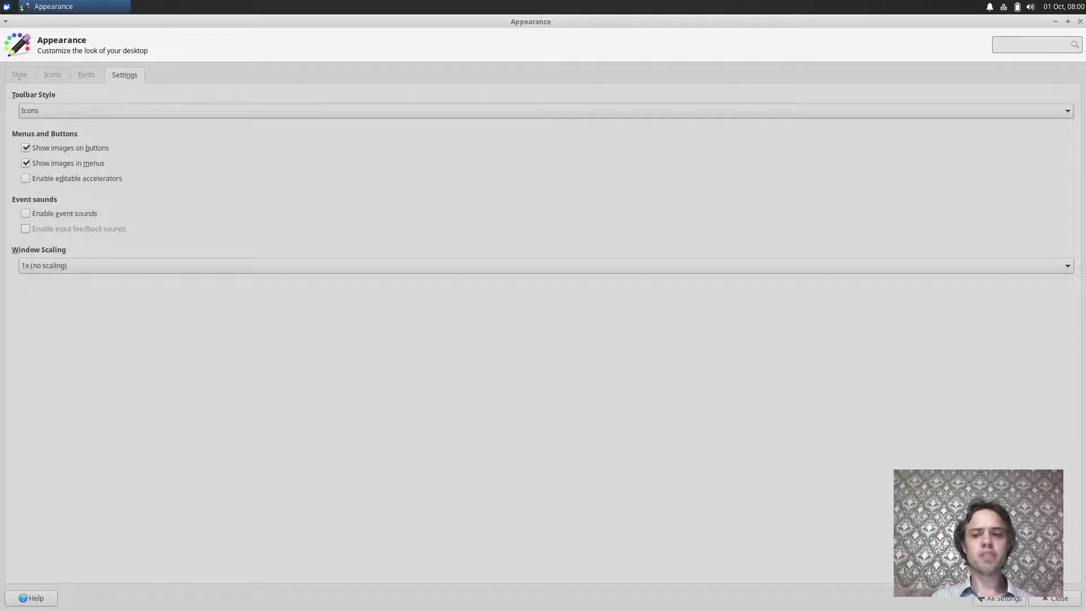
{"action": "left_click", "coordinate": [1001, 598]}
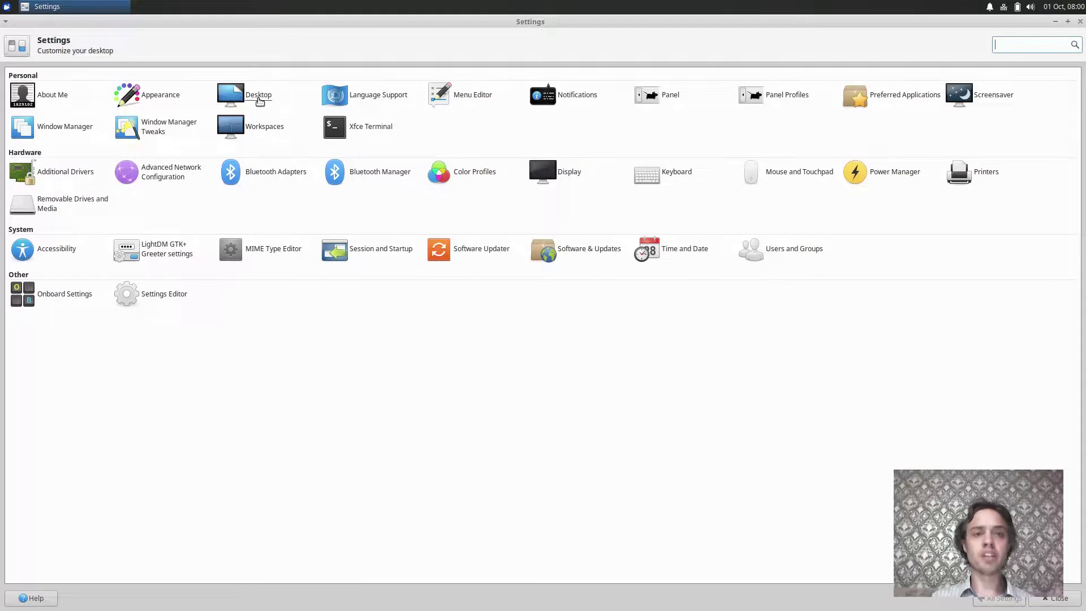
In Desktop settings set the misty tree-reflection wallpaper and close the window
{"action": "left_click", "coordinate": [259, 97]}
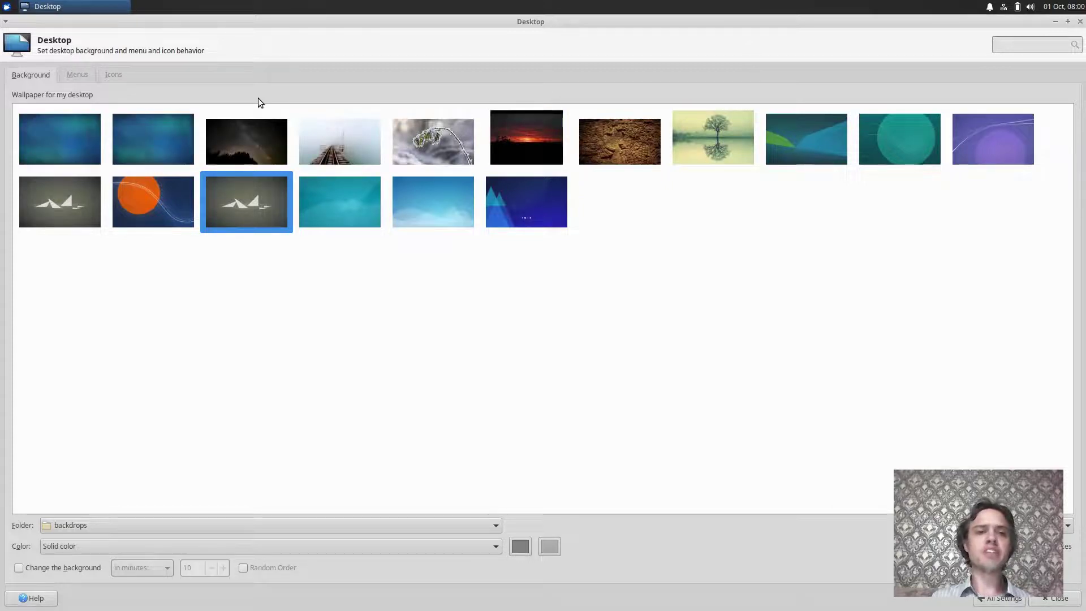
{"action": "left_click", "coordinate": [734, 139]}
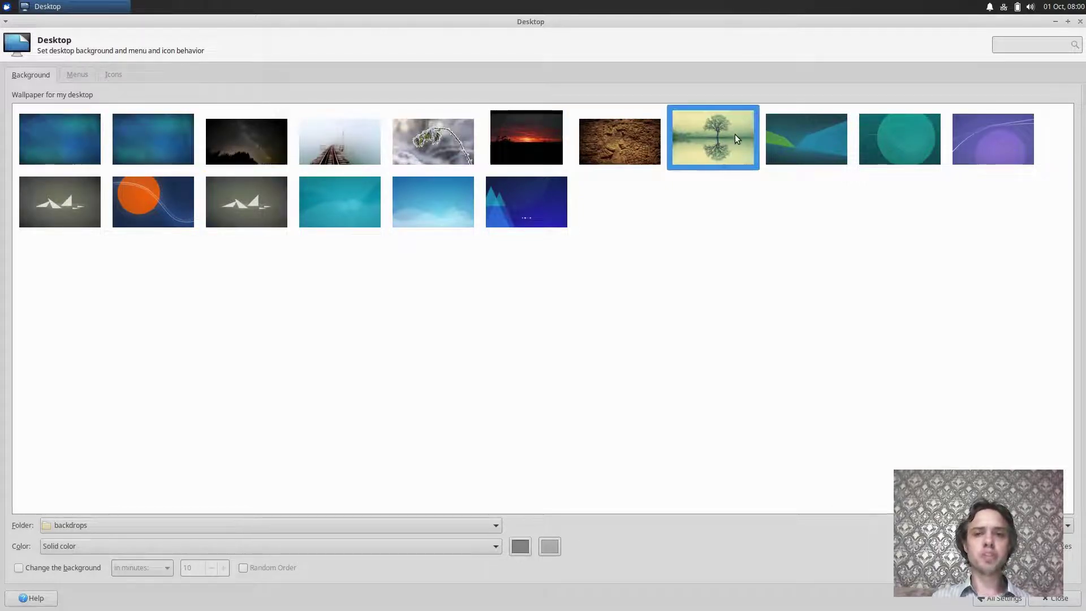
{"action": "left_click", "coordinate": [1079, 22]}
Peek at the panel's calendar, volume, power and network indicators one by one
{"action": "left_click", "coordinate": [1071, 6]}
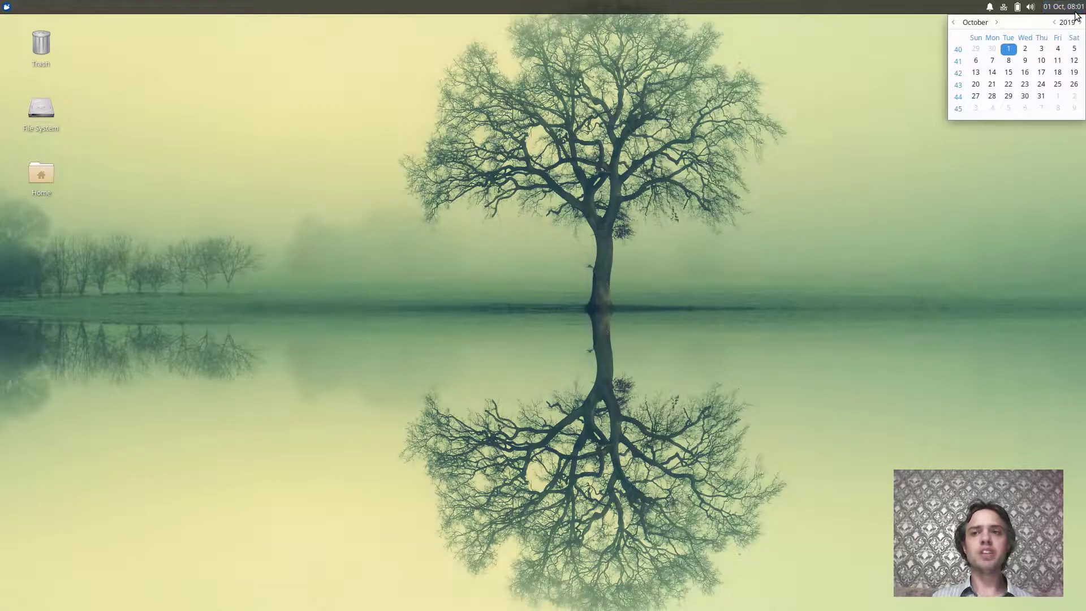
{"action": "left_click", "coordinate": [1029, 9]}
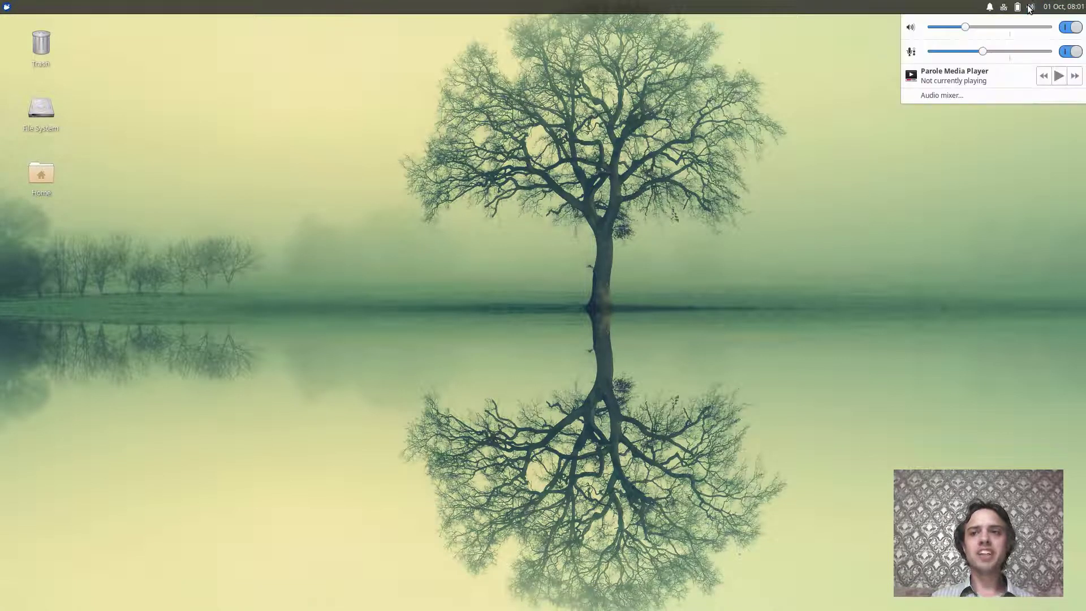
{"action": "left_click", "coordinate": [1029, 8]}
{"action": "left_click", "coordinate": [1024, 8]}
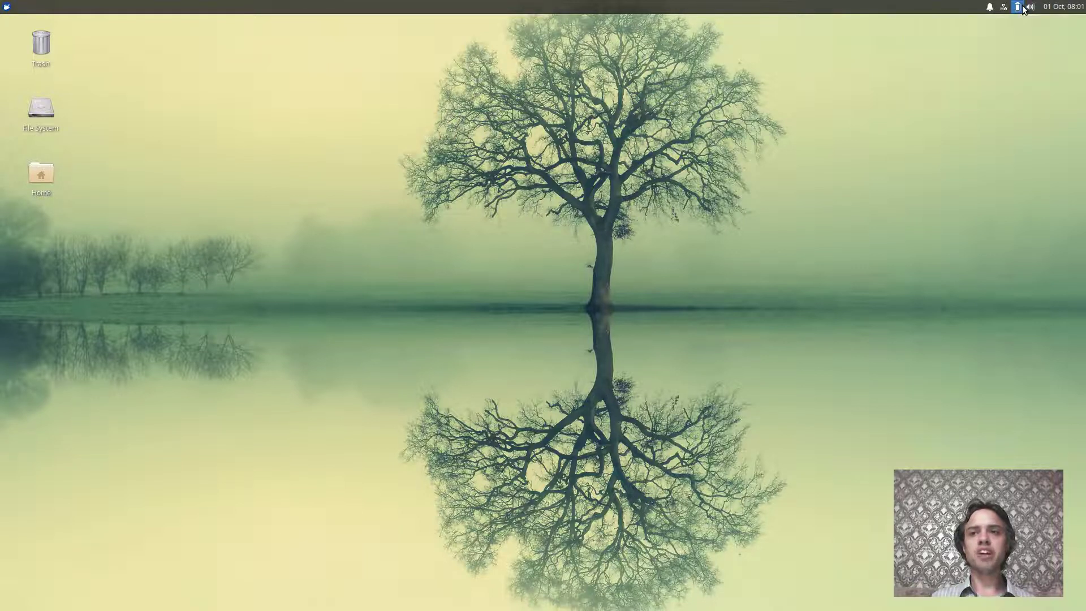
{"action": "left_click", "coordinate": [1023, 6]}
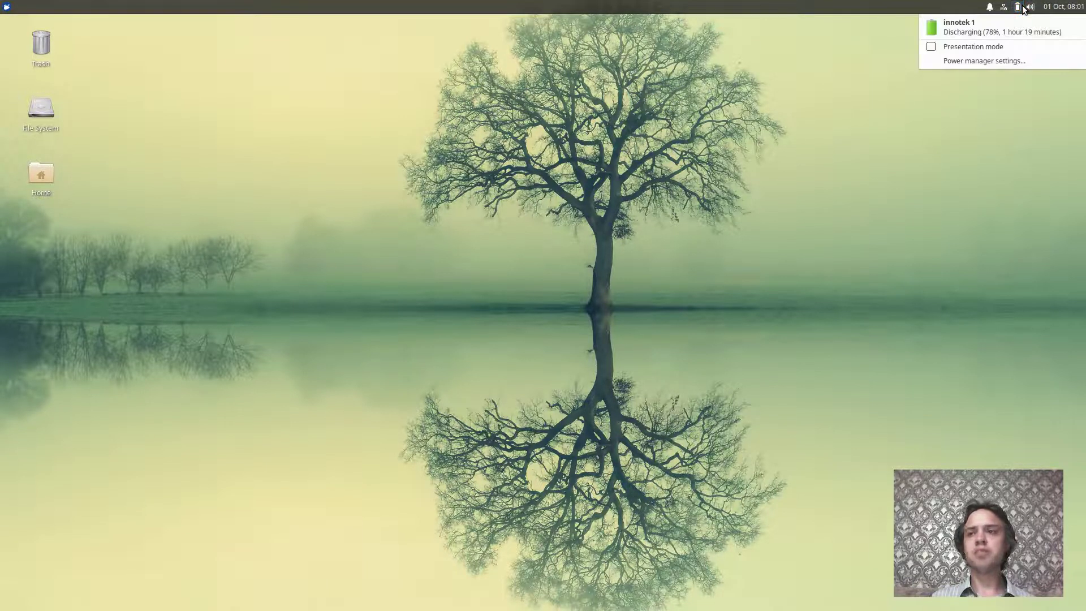
{"action": "left_click", "coordinate": [1023, 8]}
{"action": "left_click", "coordinate": [1006, 9]}
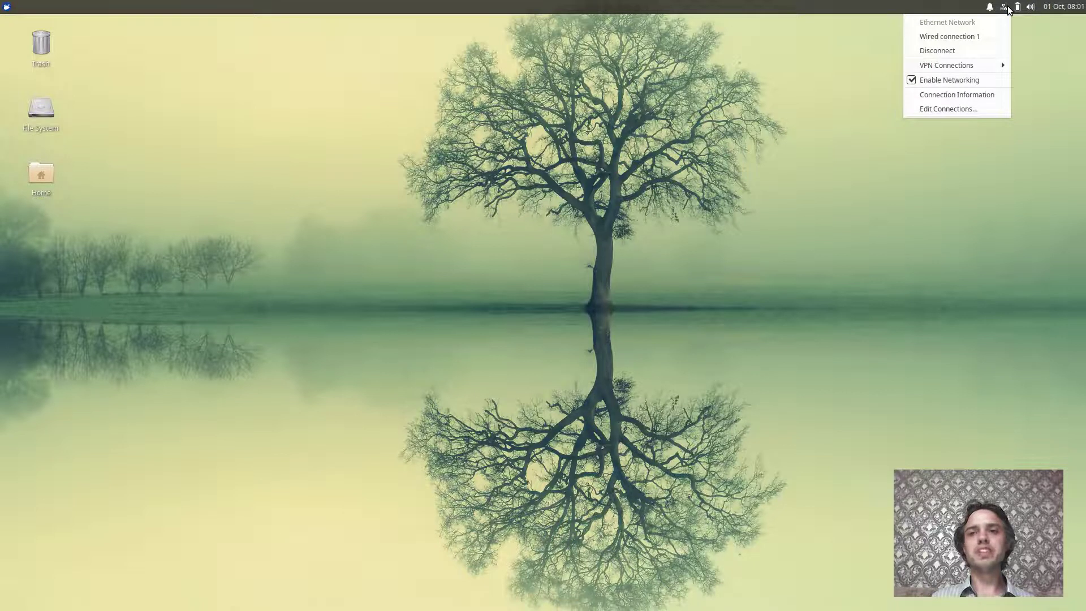
{"action": "left_click", "coordinate": [1007, 9]}
Enable Do not disturb, then view the Notifications settings' Applications and Log tabs and close
{"action": "left_click", "coordinate": [995, 9]}
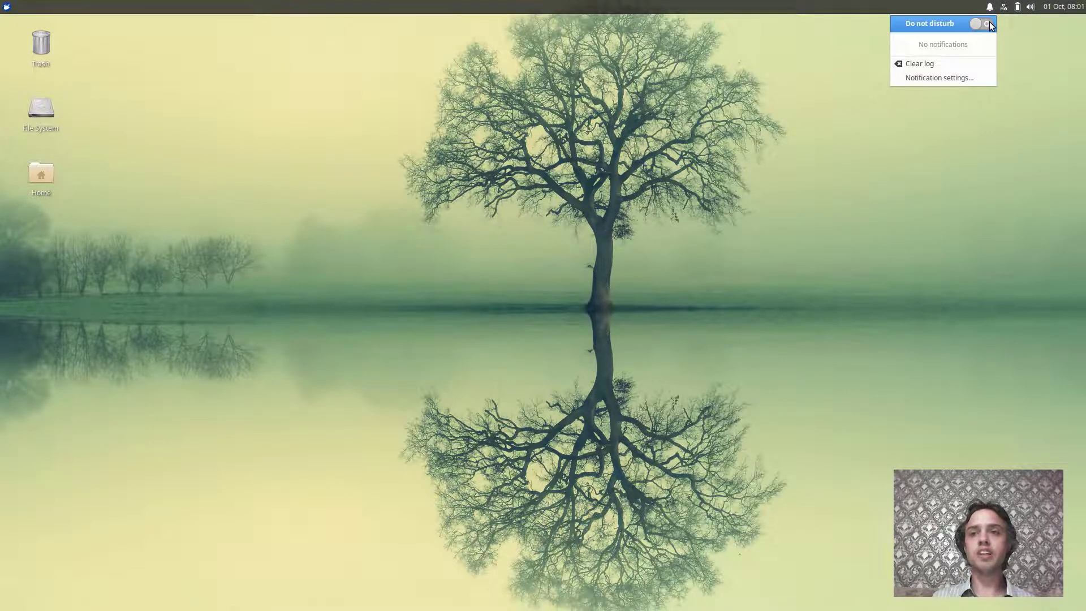
{"action": "left_click", "coordinate": [989, 23]}
{"action": "left_click", "coordinate": [989, 9]}
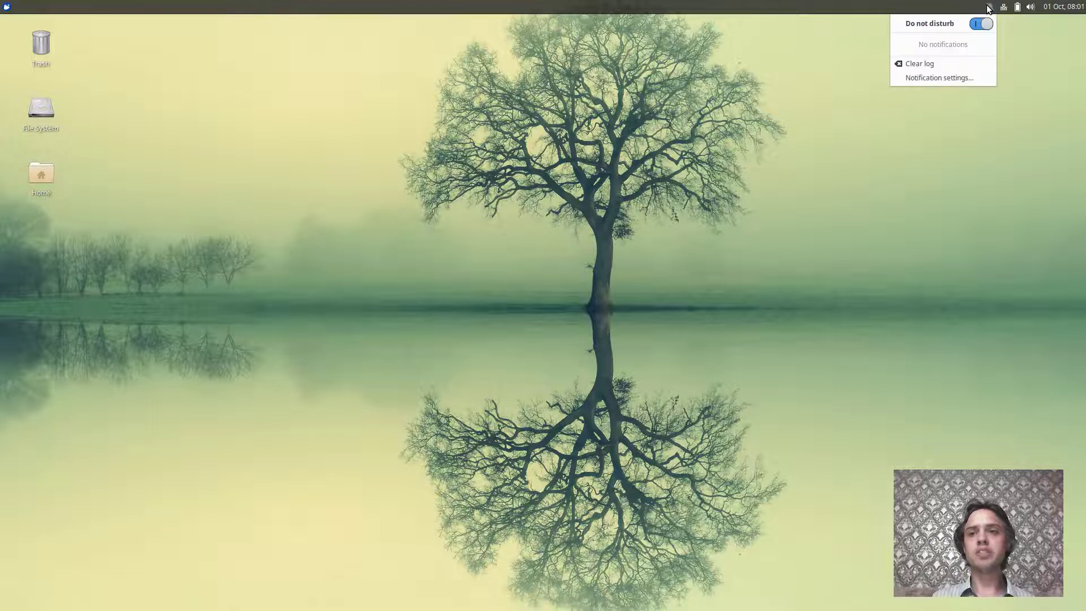
{"action": "left_click", "coordinate": [962, 76]}
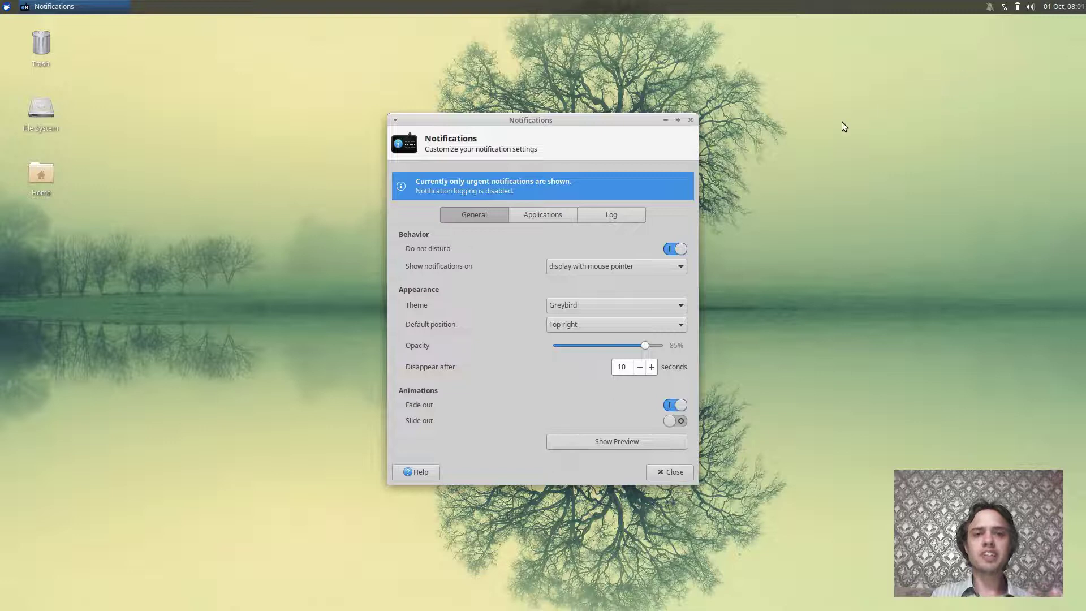
{"action": "left_click", "coordinate": [535, 216]}
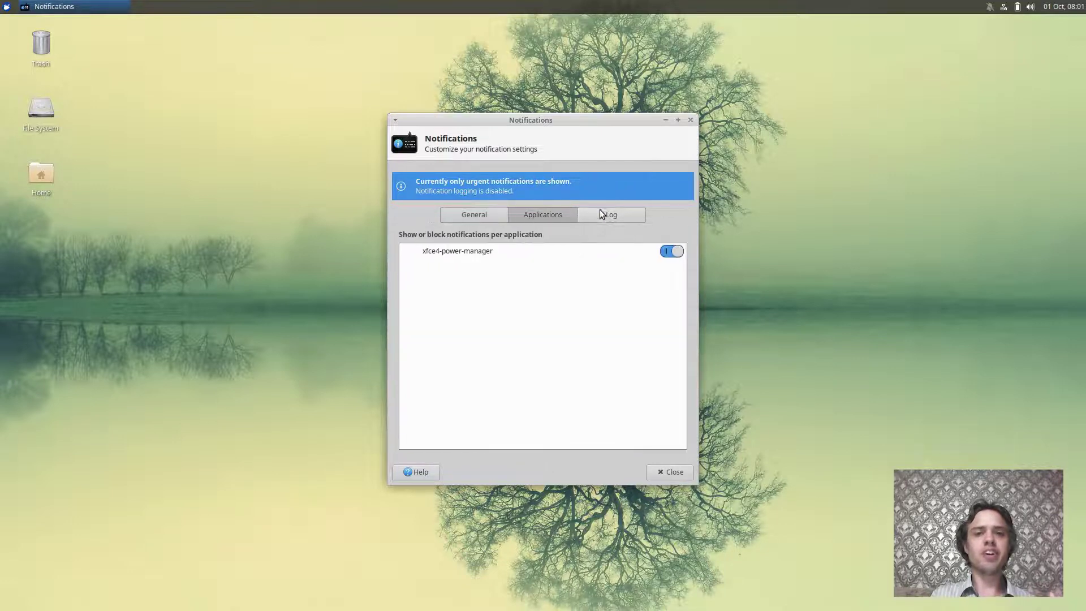
{"action": "left_click", "coordinate": [607, 215]}
{"action": "left_click", "coordinate": [690, 120]}
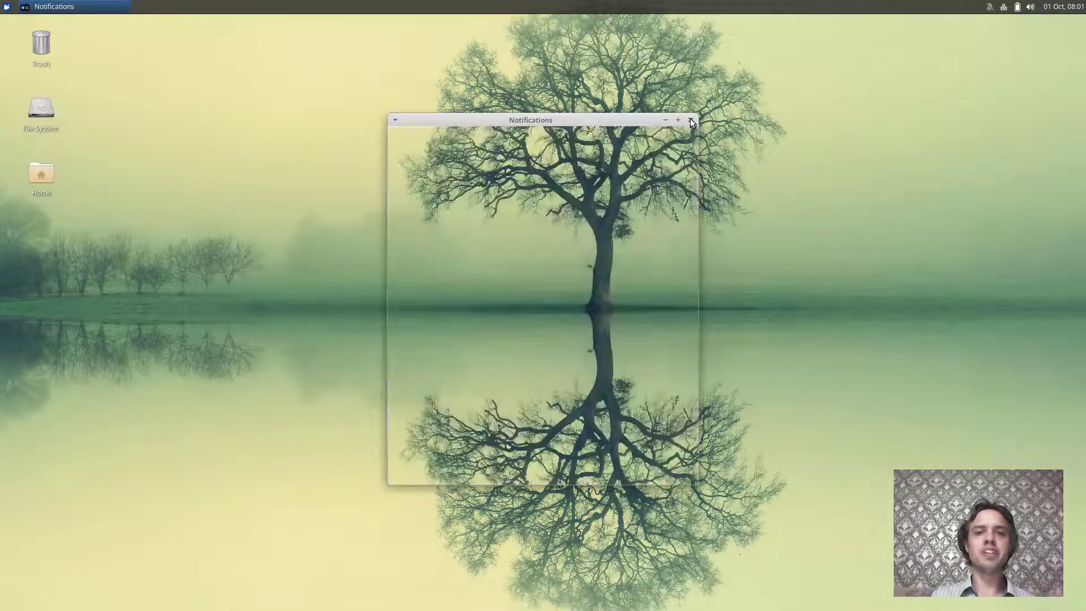
View the panel's About version information via its right-click menu and close it
{"action": "right_click", "coordinate": [603, 7]}
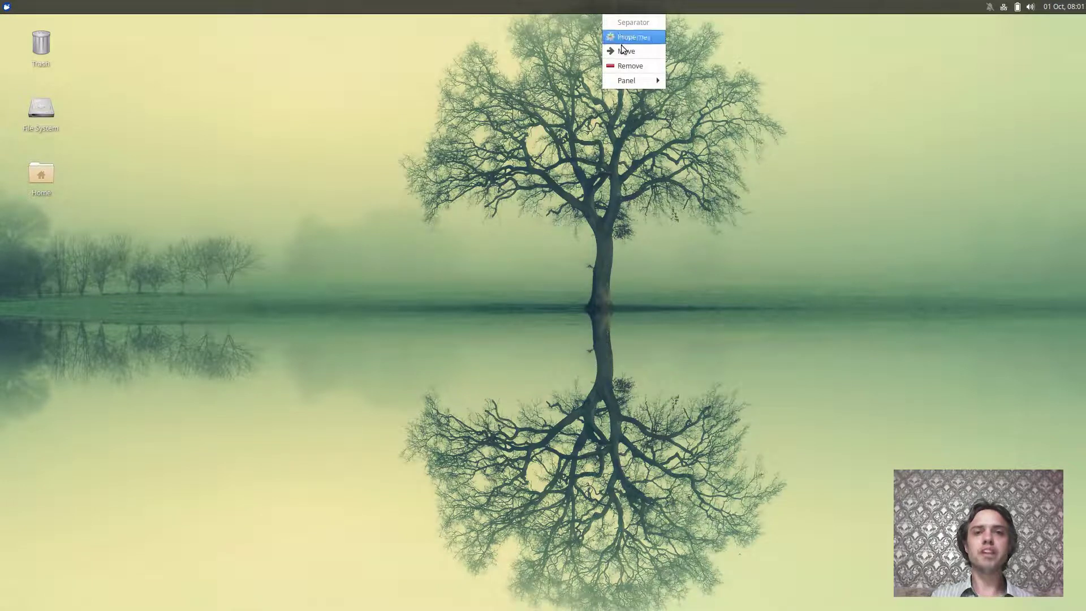
{"action": "mouse_move", "coordinate": [629, 80]}
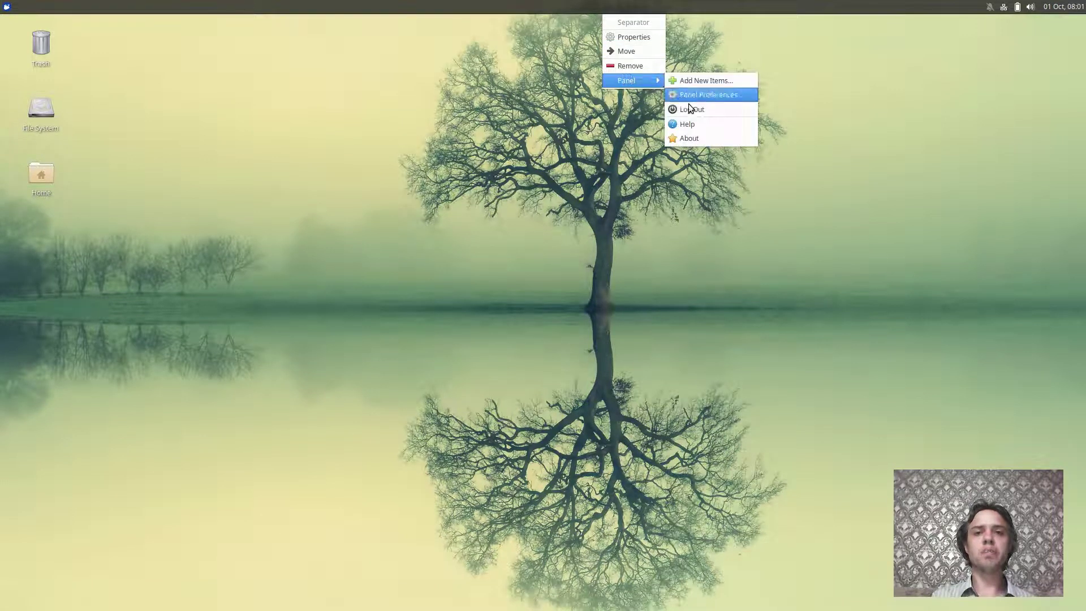
{"action": "left_click", "coordinate": [688, 139]}
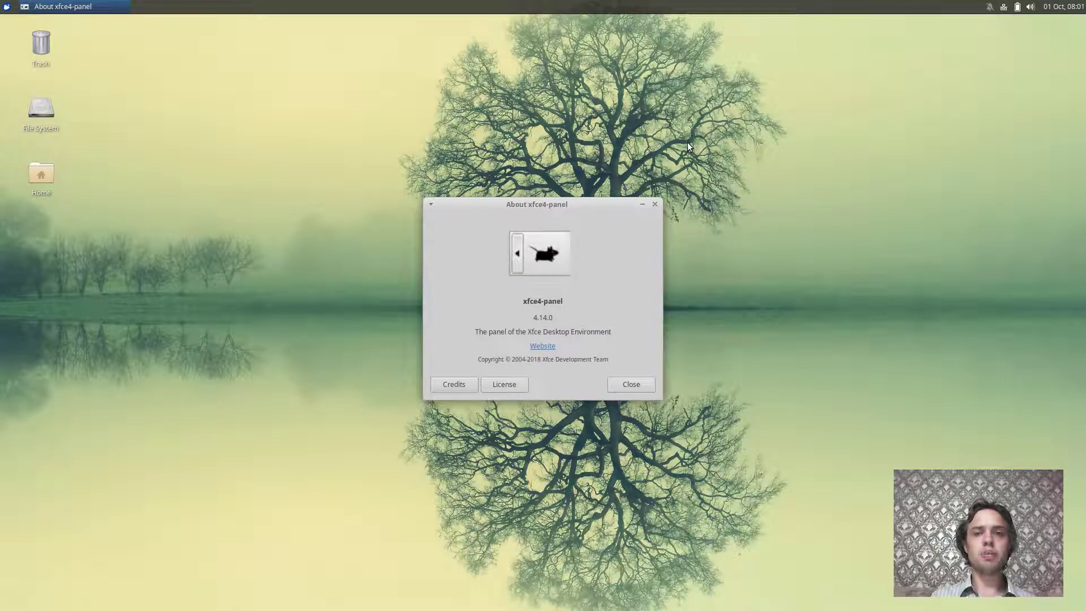
{"action": "left_click", "coordinate": [657, 202]}
From the desktop menu view About Xfce with its Credits and Copyright tabs, then close
{"action": "right_click", "coordinate": [501, 151]}
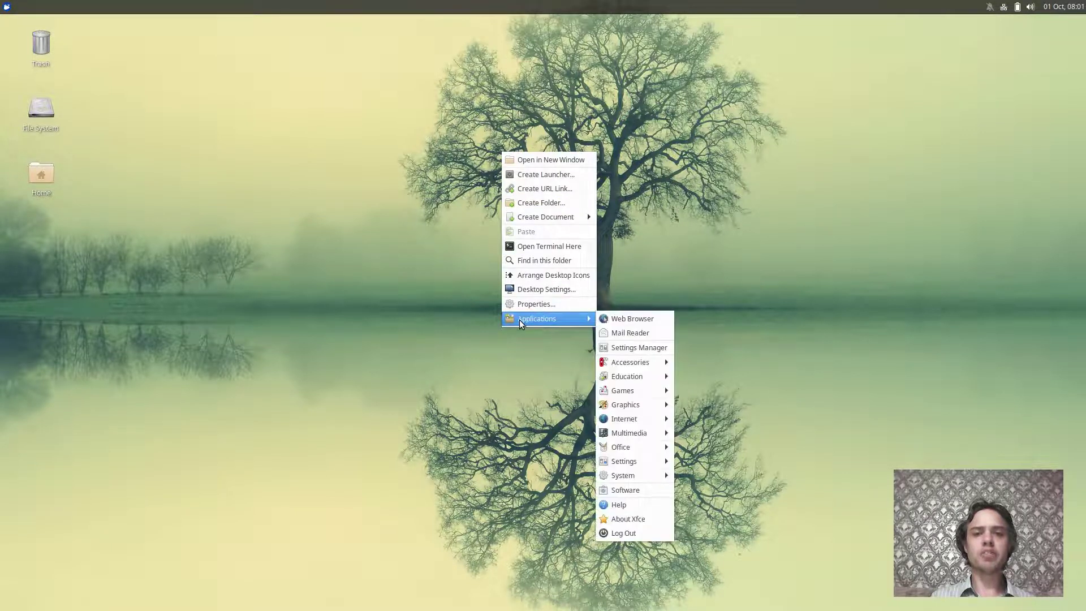
{"action": "mouse_move", "coordinate": [537, 319]}
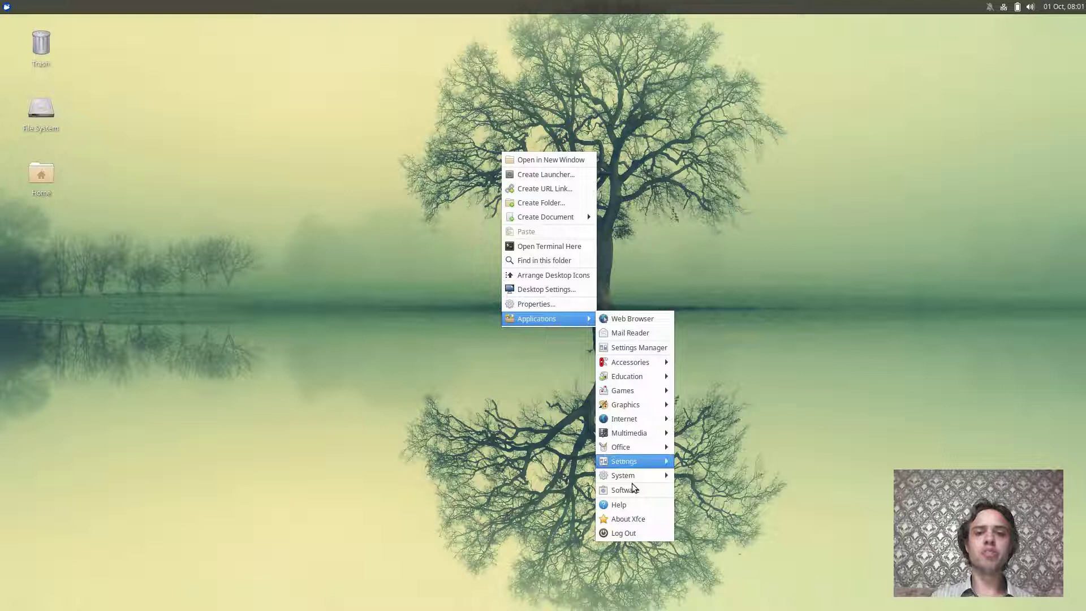
{"action": "left_click", "coordinate": [632, 521]}
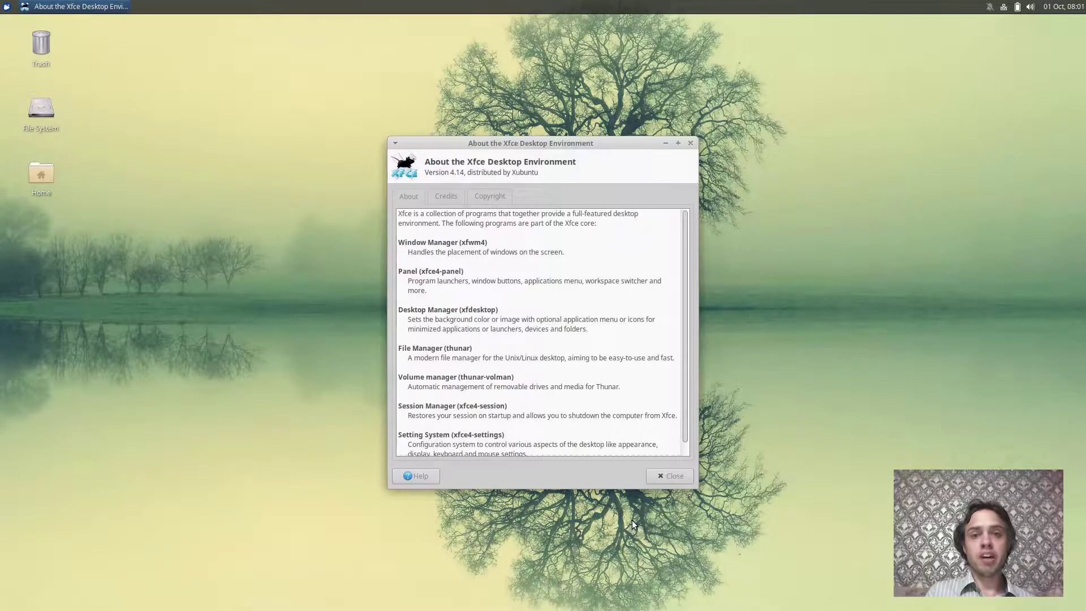
{"action": "left_click", "coordinate": [435, 193]}
{"action": "left_click", "coordinate": [479, 198]}
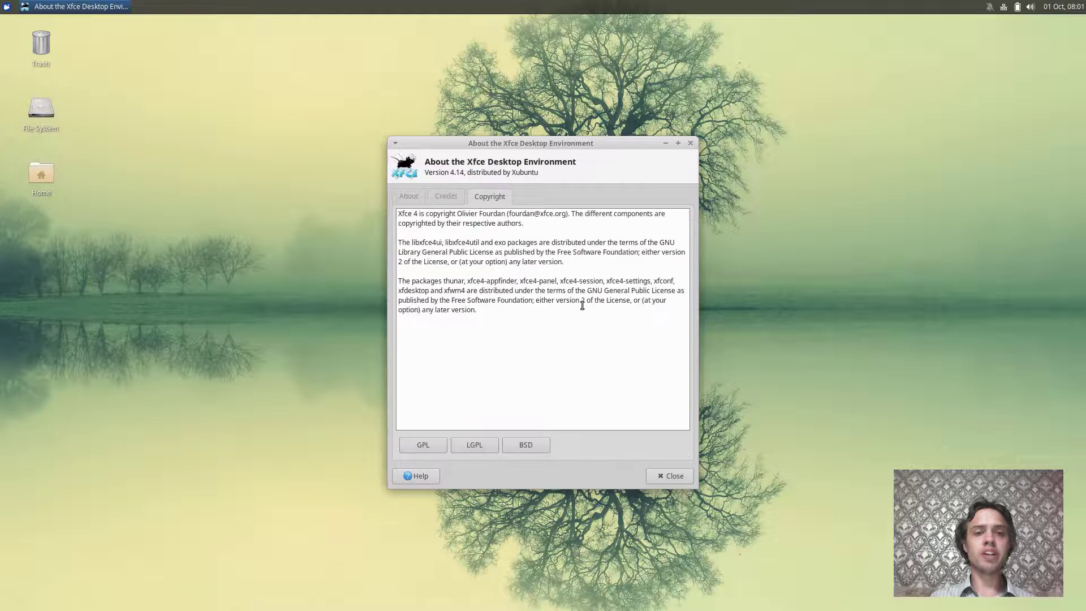
{"action": "left_click", "coordinate": [673, 476]}
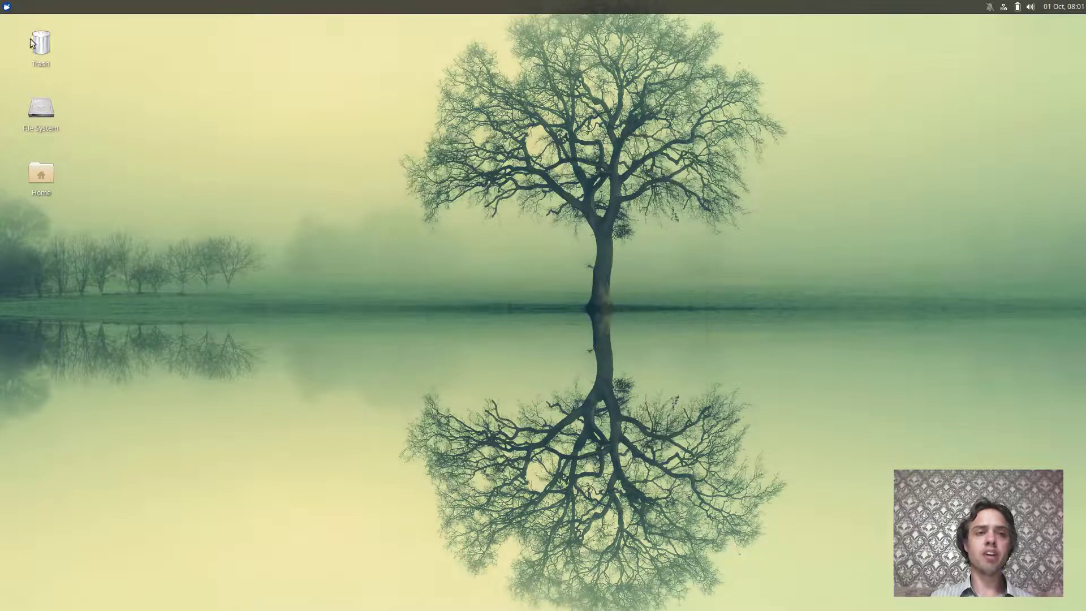
Launch Task Manager from the Whisker menu search and move it to the top-right corner
{"action": "left_click", "coordinate": [5, 8]}
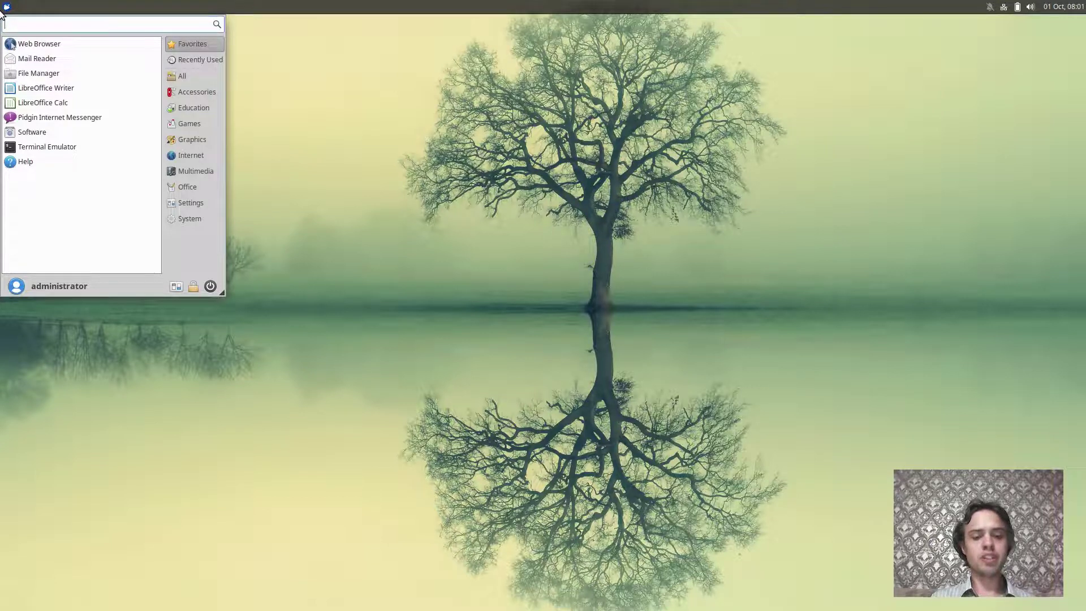
{"action": "type", "text": "tas"}
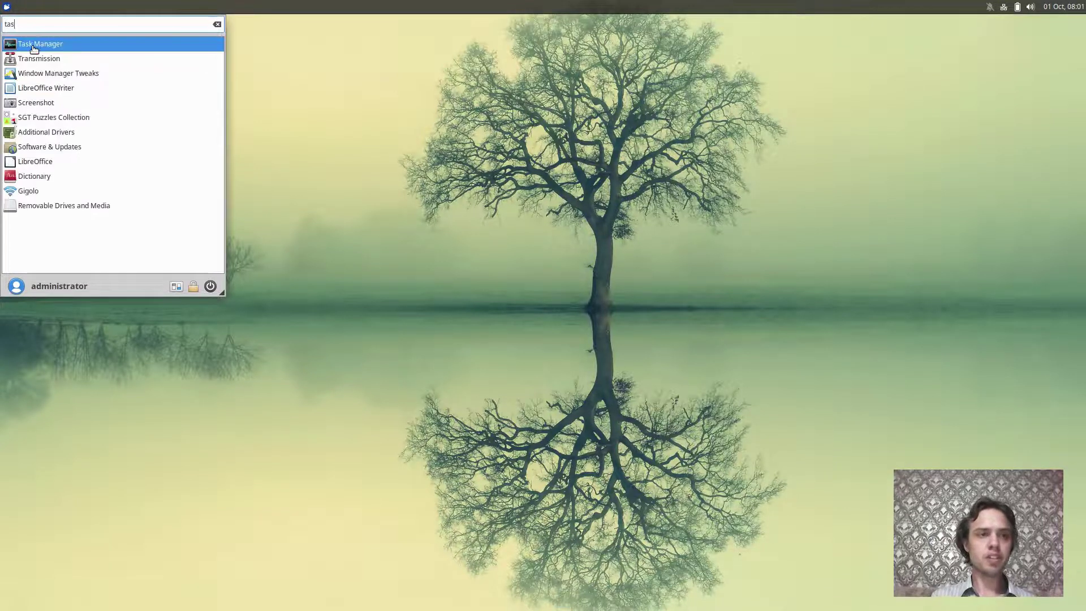
{"action": "left_click", "coordinate": [37, 44]}
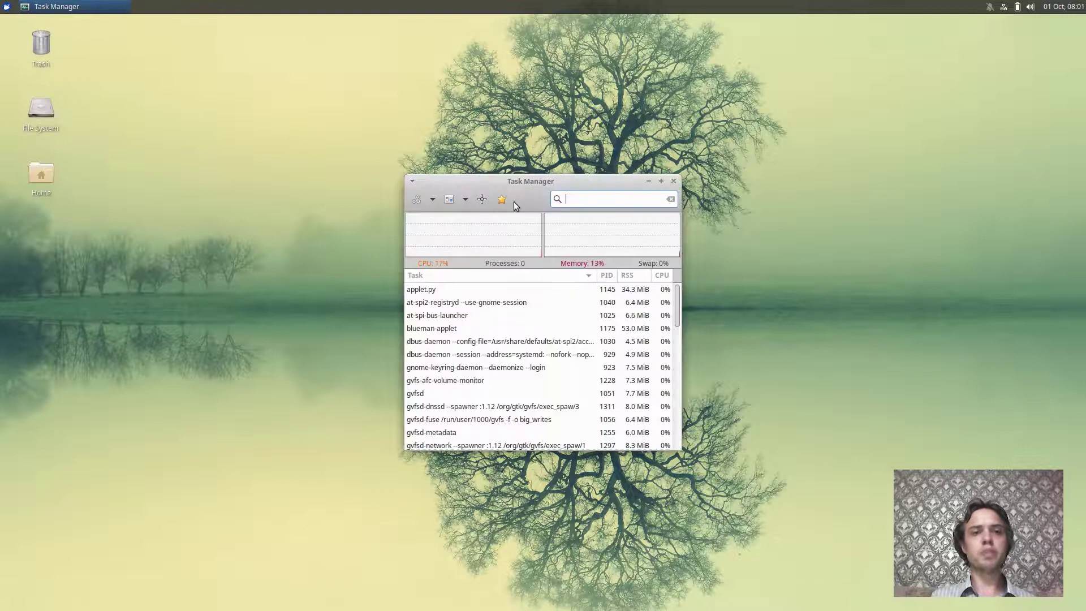
{"action": "mouse_move", "coordinate": [513, 181]}
{"action": "left_mouse_down"}
{"action": "mouse_move", "coordinate": [946, 42]}
{"action": "mouse_move", "coordinate": [894, 33]}
{"action": "left_mouse_up"}
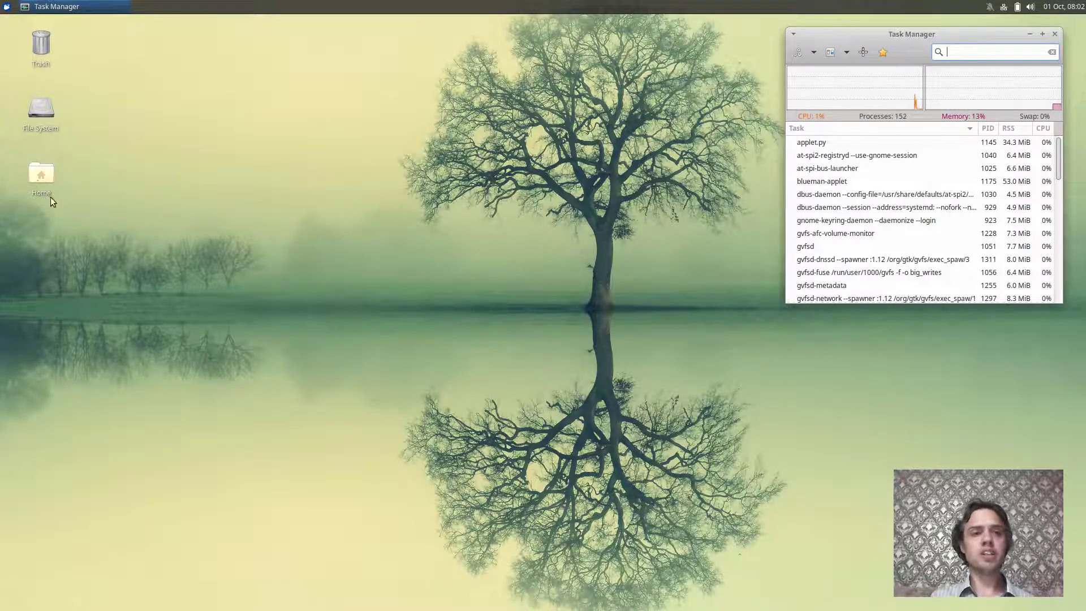
{"action": "double_click", "coordinate": [37, 179]}
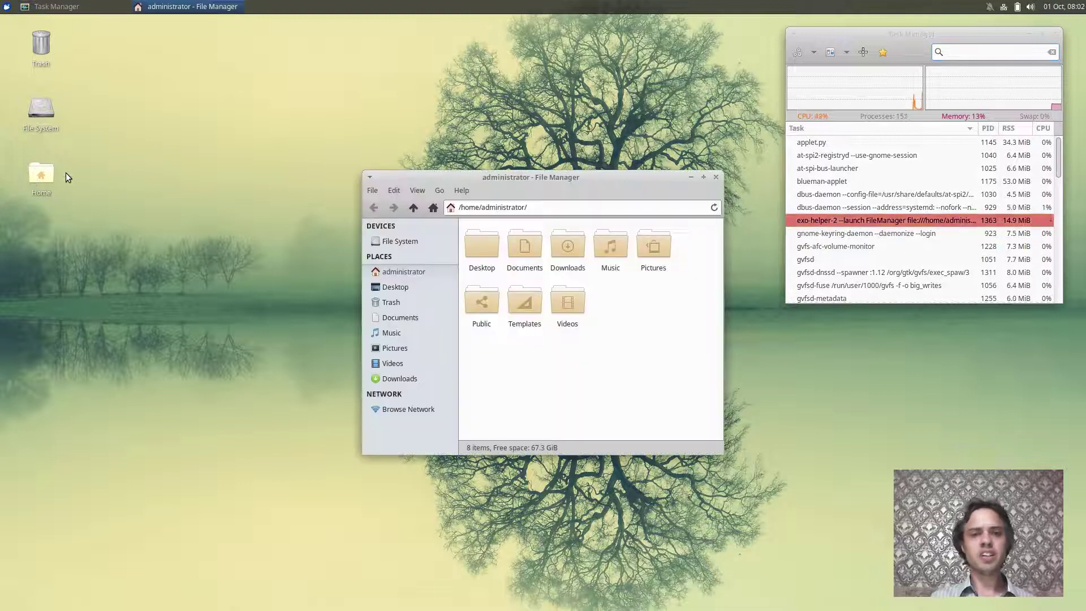
{"action": "double_click", "coordinate": [486, 177]}
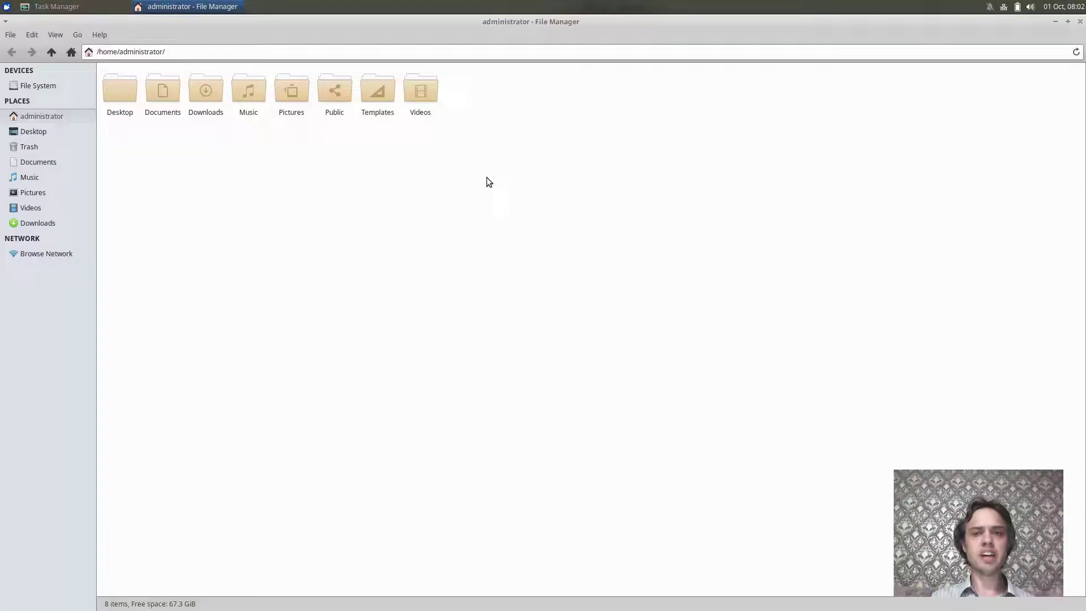
{"action": "left_click", "coordinate": [95, 36]}
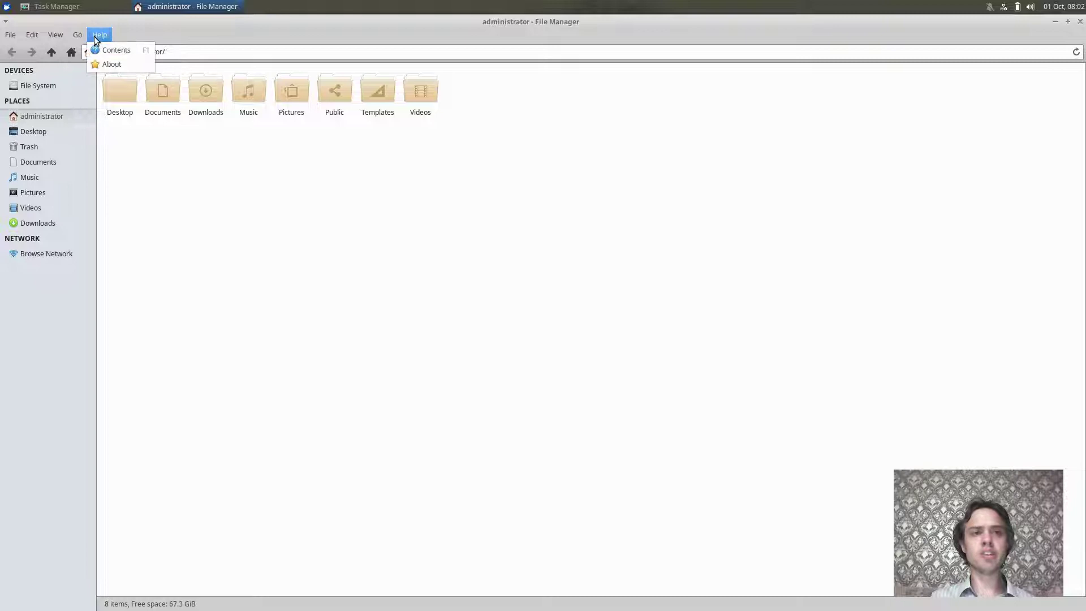
{"action": "left_click", "coordinate": [103, 65]}
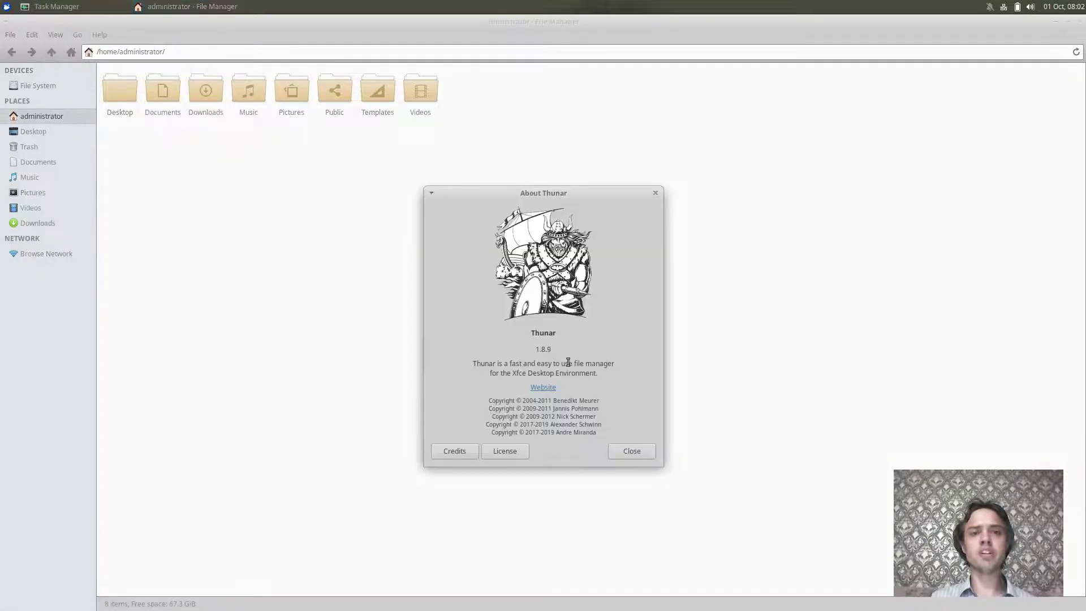
{"action": "left_click", "coordinate": [627, 450]}
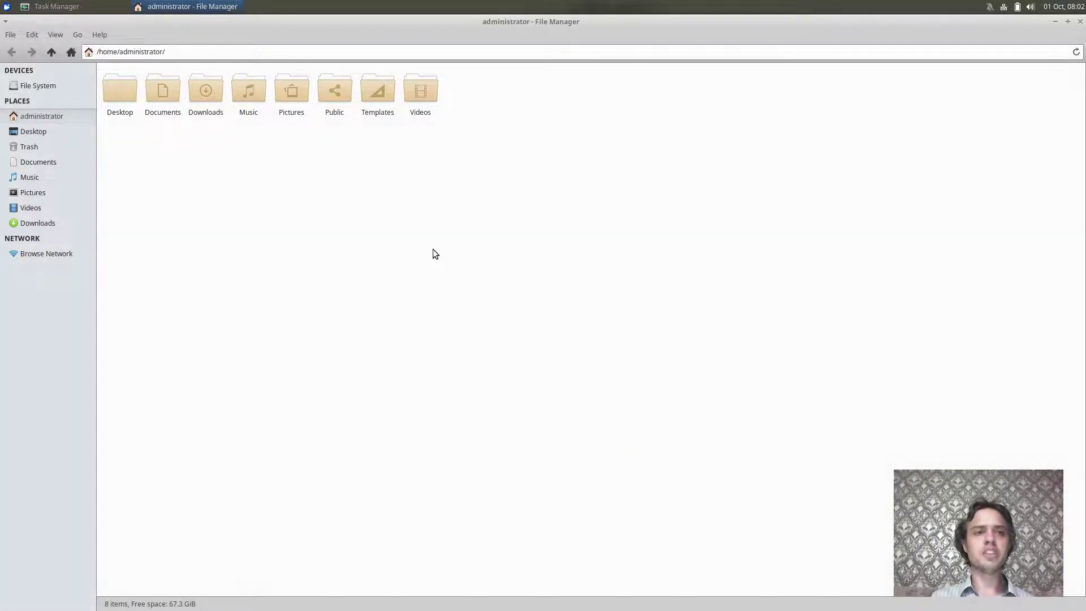
{"action": "left_click", "coordinate": [1079, 25]}
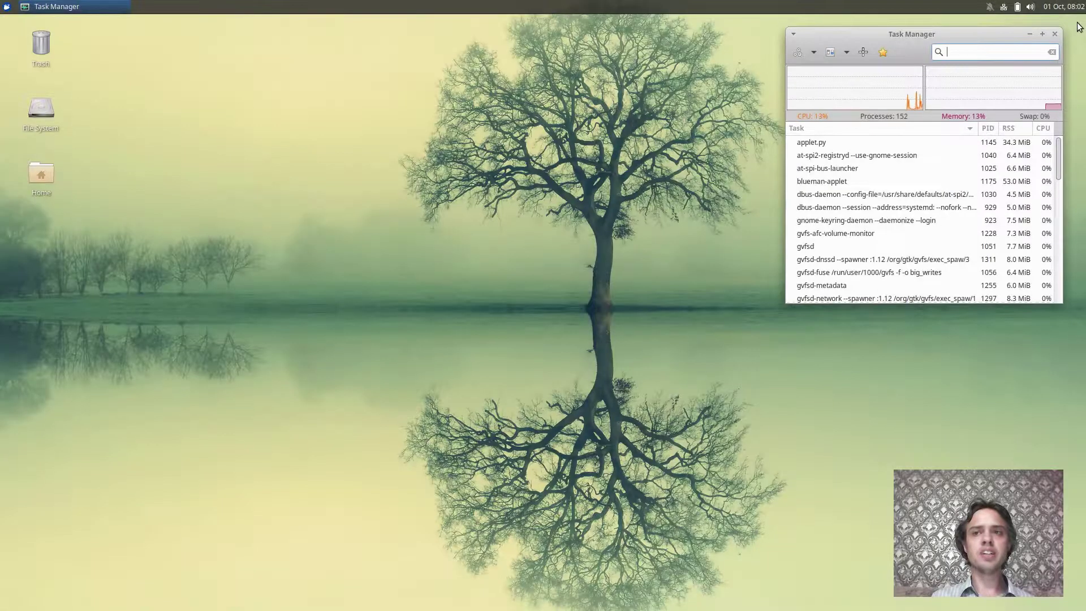
{"action": "left_click", "coordinate": [7, 7]}
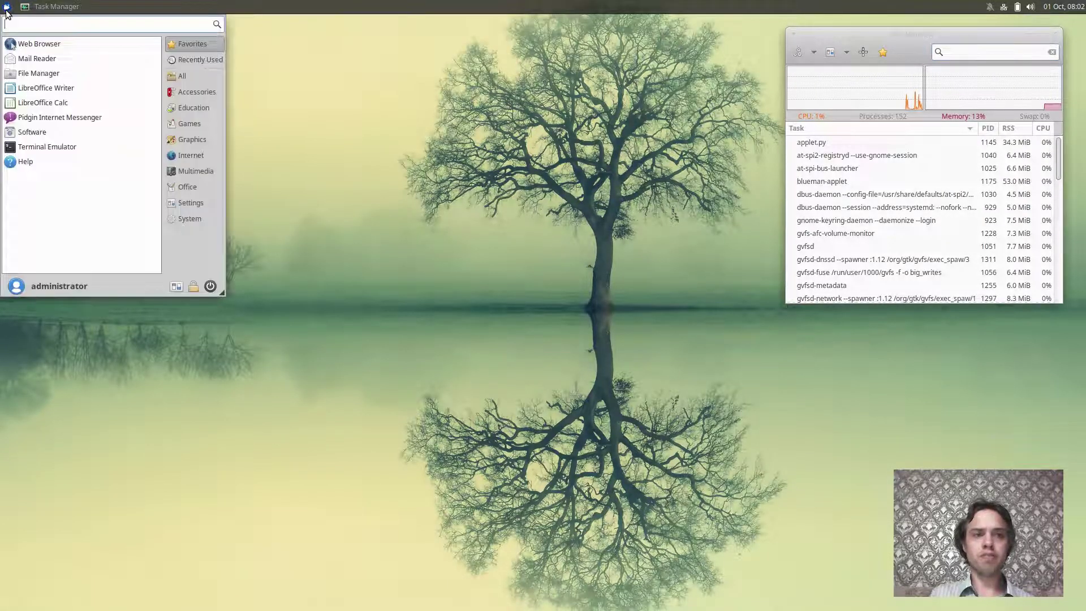
{"action": "left_click", "coordinate": [189, 288]}
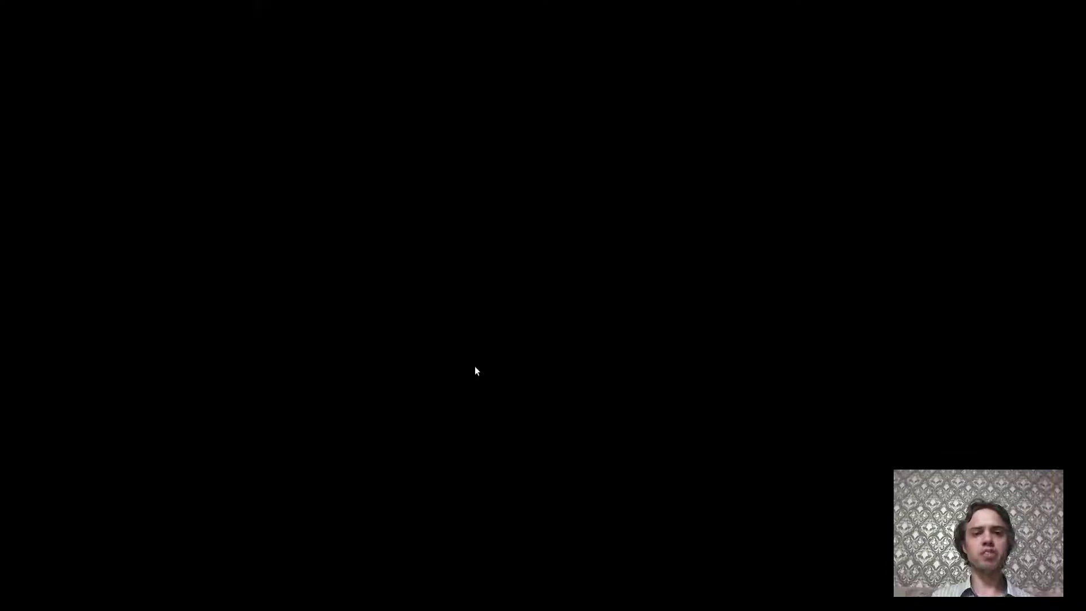
{"action": "type", "text": "••••"}
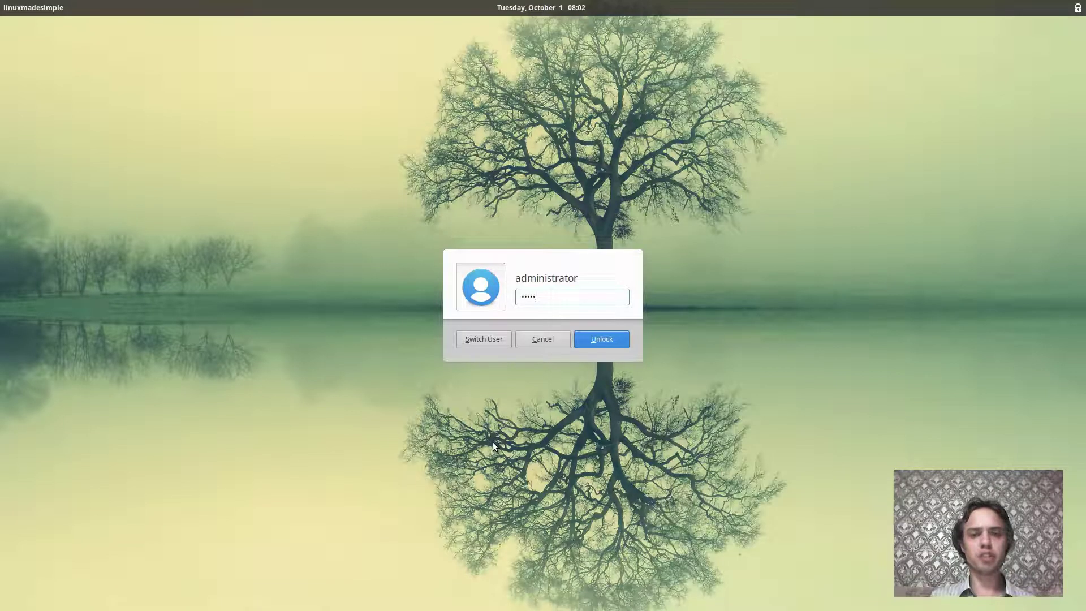
{"action": "type", "text": "••"}
{"action": "key", "text": "Return"}
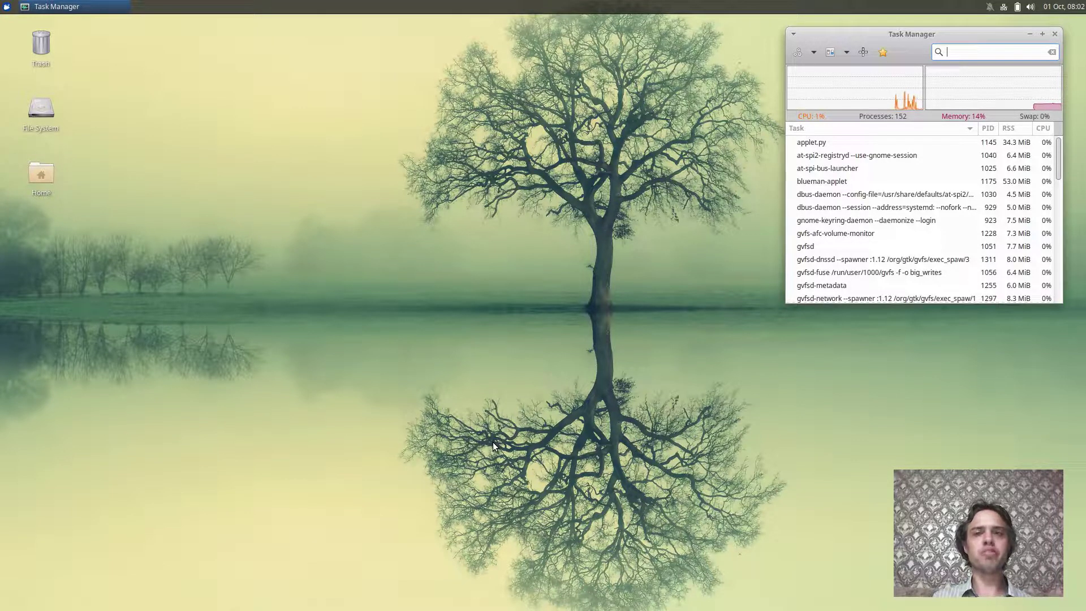
Launch LibreOffice Writer, dismiss Tip of the Day and switch the UI to Tabbed
{"action": "left_click", "coordinate": [9, 7]}
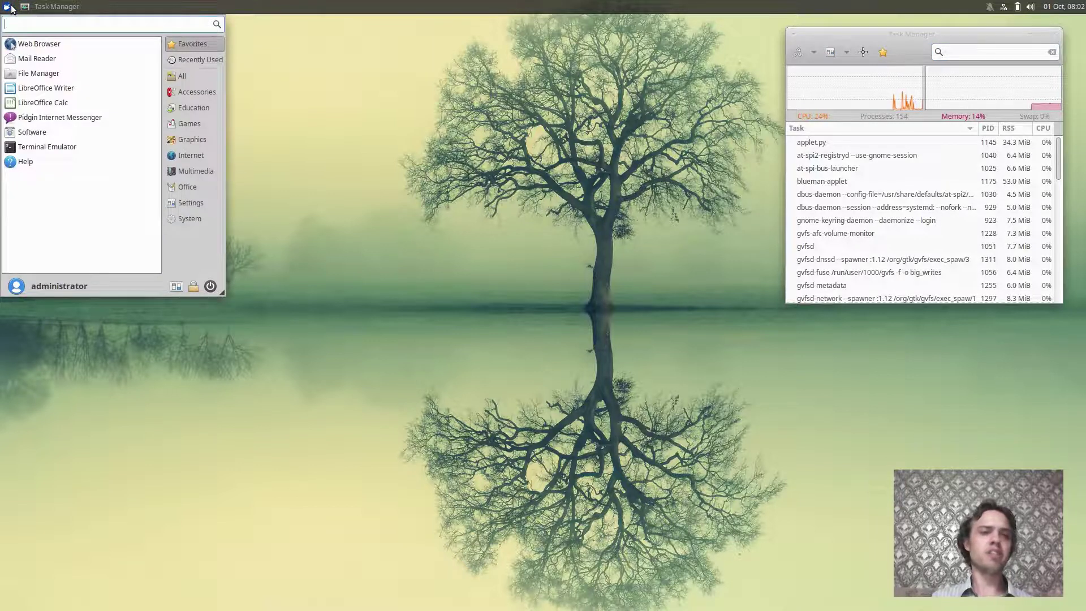
{"action": "left_click", "coordinate": [35, 90]}
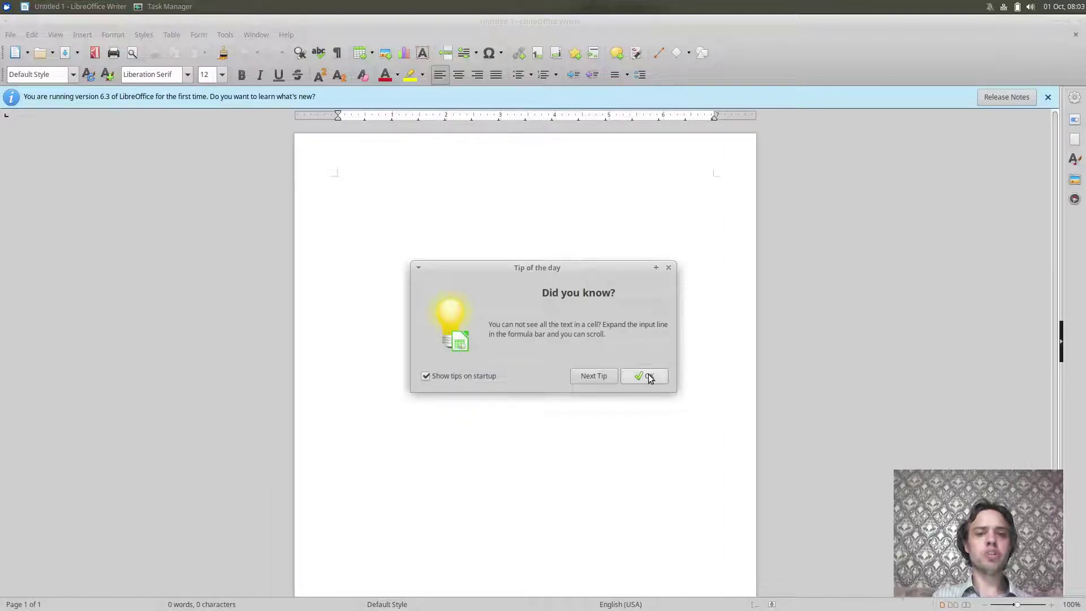
{"action": "left_click", "coordinate": [647, 377]}
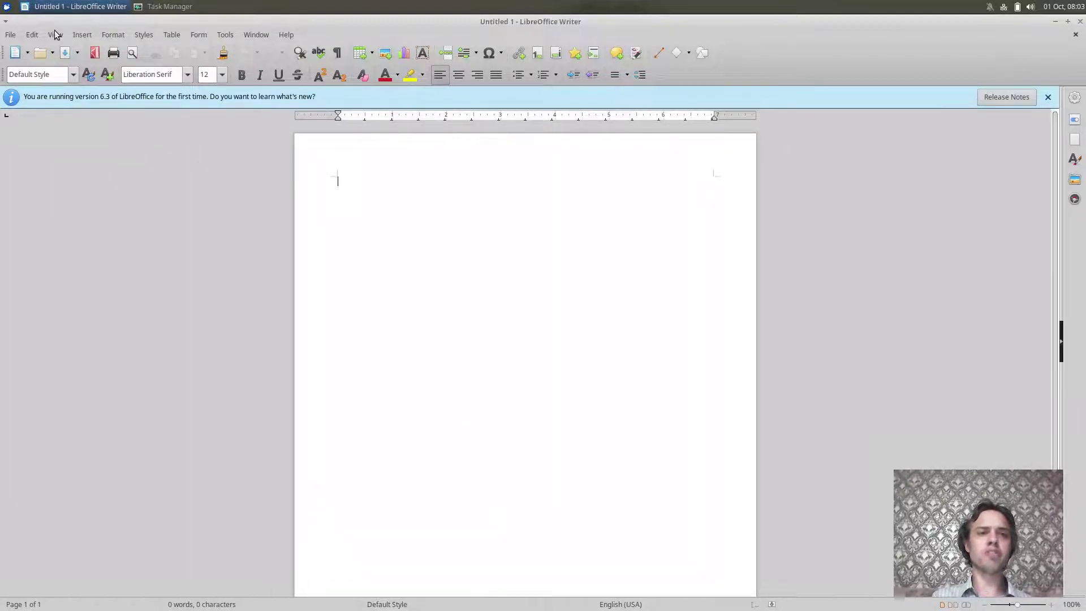
{"action": "left_click", "coordinate": [55, 35]}
{"action": "mouse_move", "coordinate": [83, 78]}
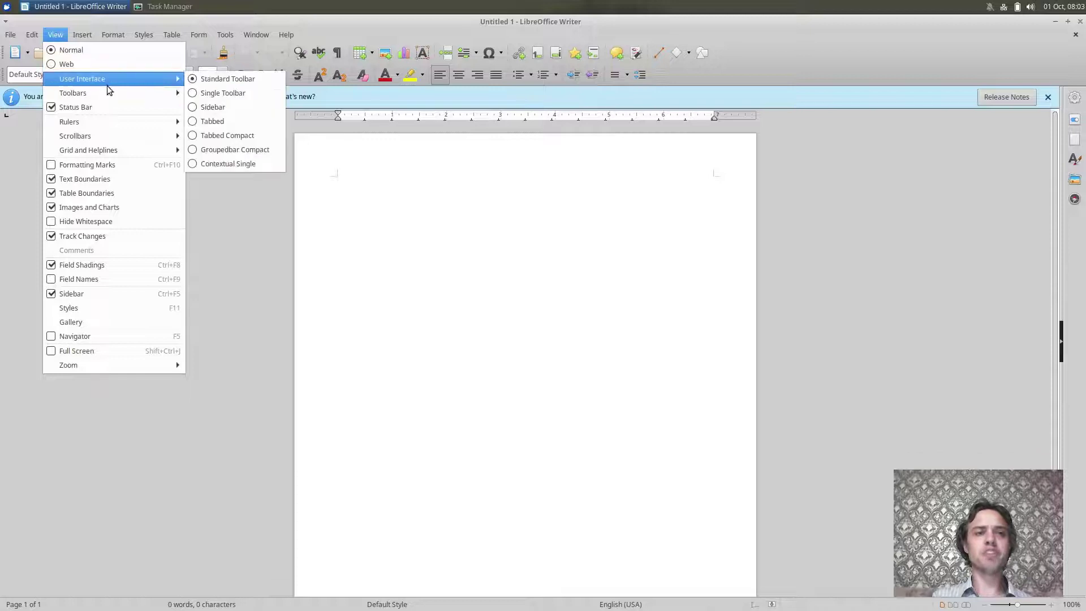
{"action": "left_click", "coordinate": [222, 125]}
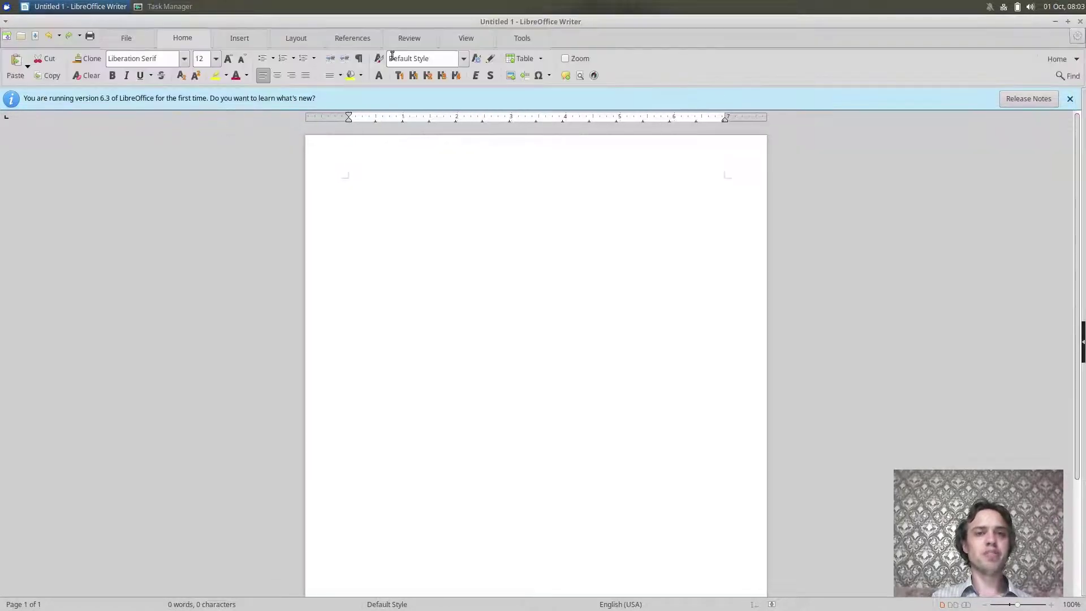
Browse the Insert, Layout, References and Review tabs, then close Writer
{"action": "left_click", "coordinate": [238, 38]}
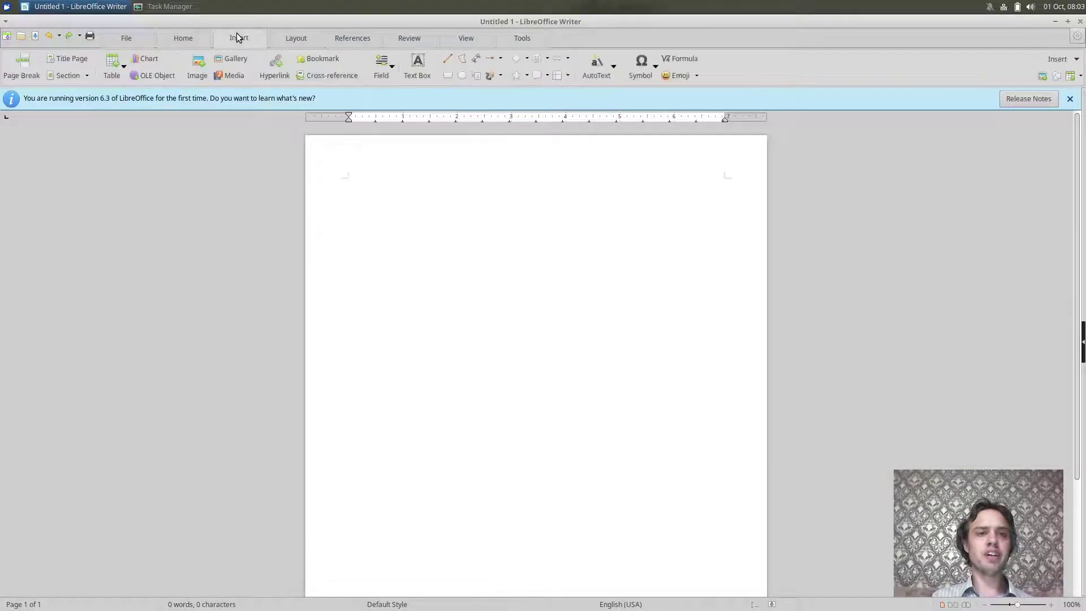
{"action": "left_click", "coordinate": [311, 37]}
{"action": "left_click", "coordinate": [360, 37]}
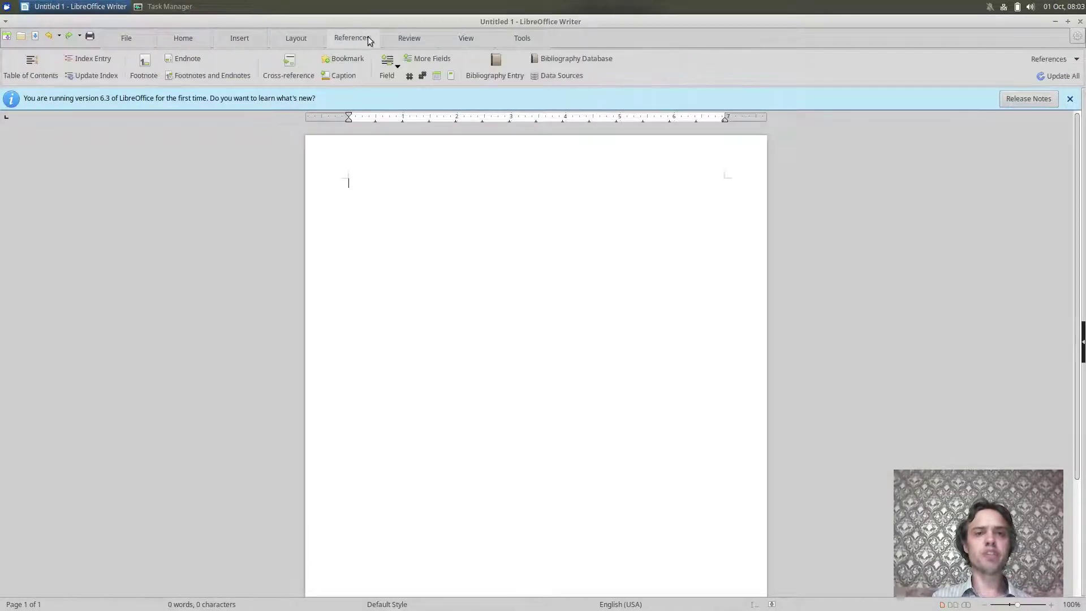
{"action": "left_click", "coordinate": [417, 37]}
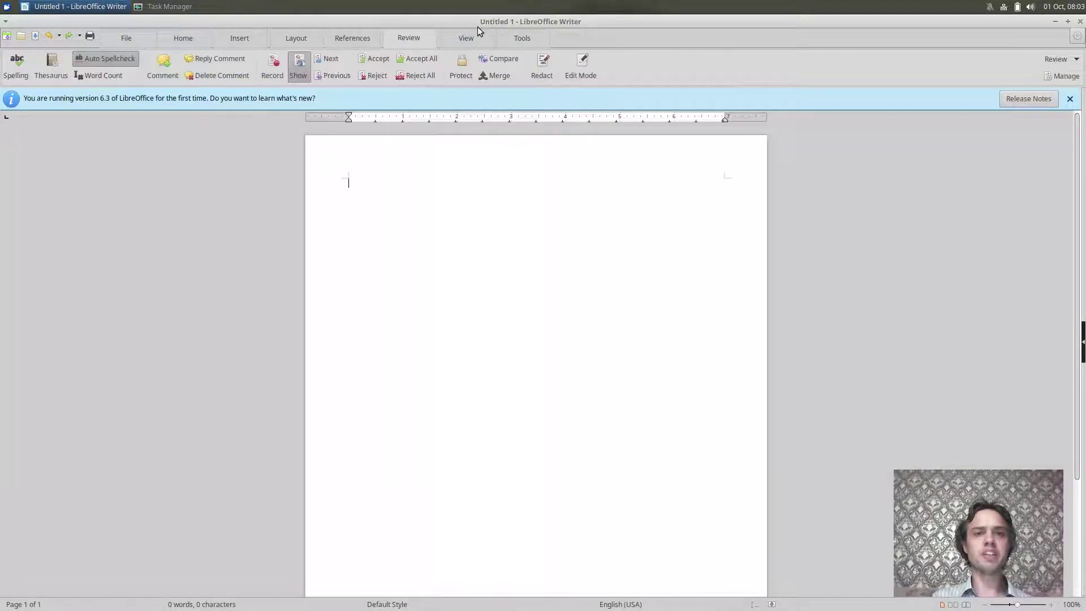
{"action": "left_click", "coordinate": [1080, 22]}
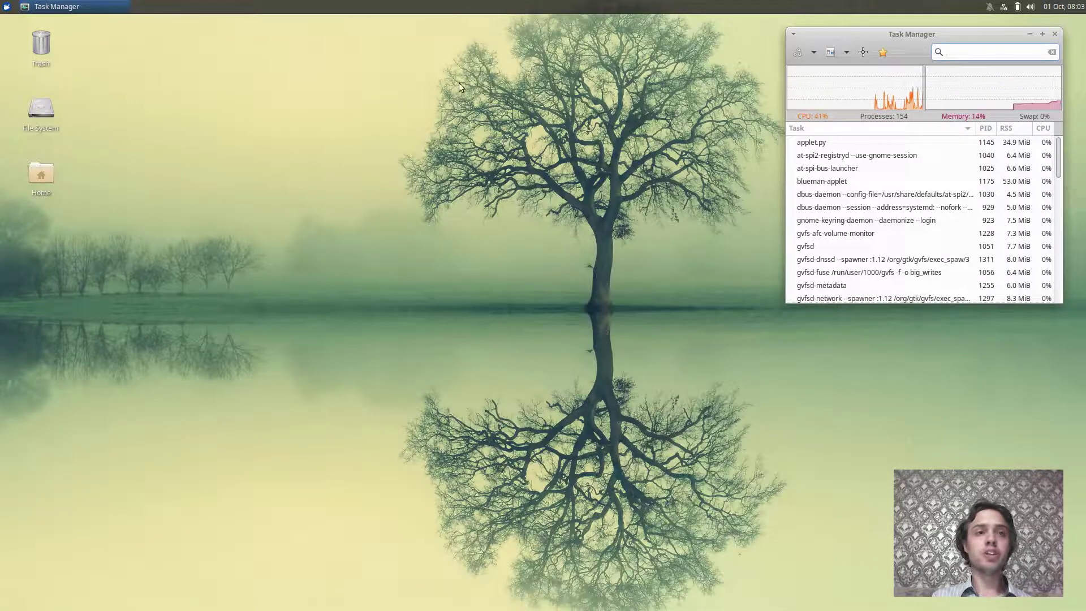
Launch GNOME Software, pass the Let's Go Shopping welcome and peek at the gear menu
{"action": "left_click", "coordinate": [5, 8]}
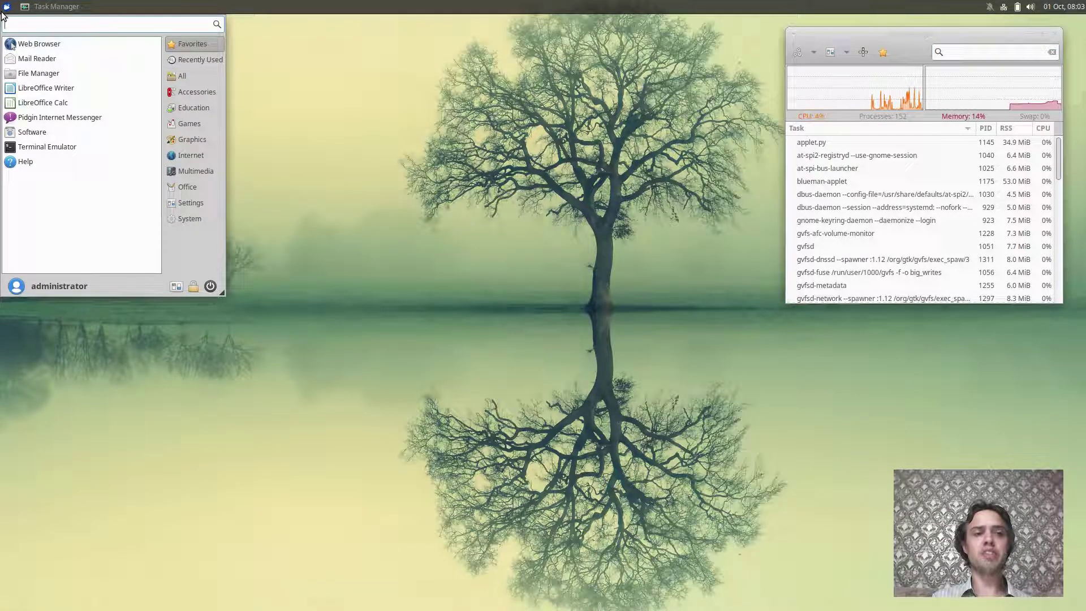
{"action": "left_click", "coordinate": [31, 134]}
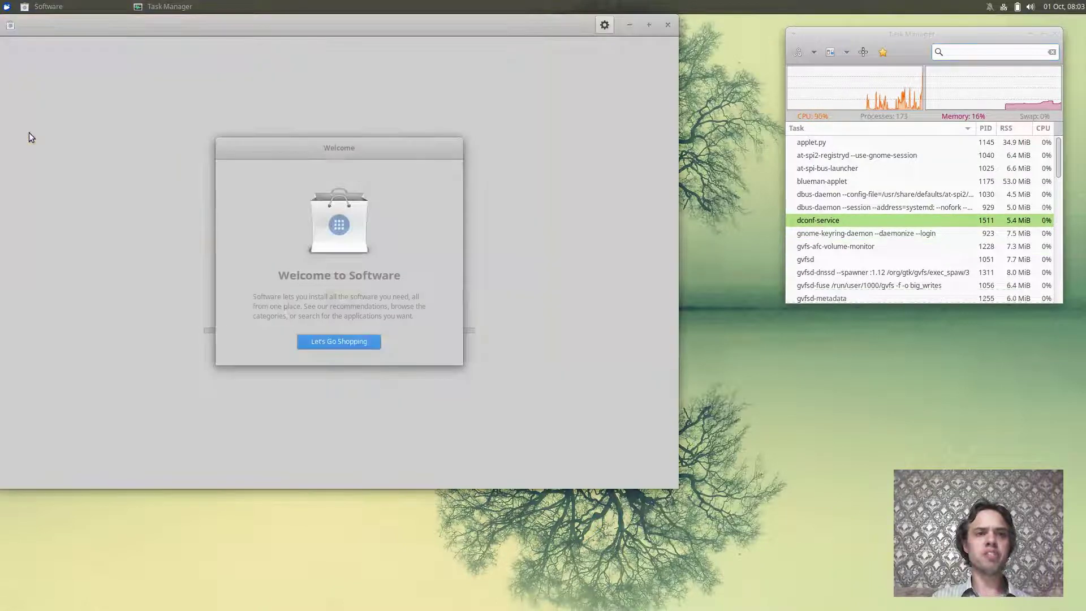
{"action": "left_click", "coordinate": [323, 344]}
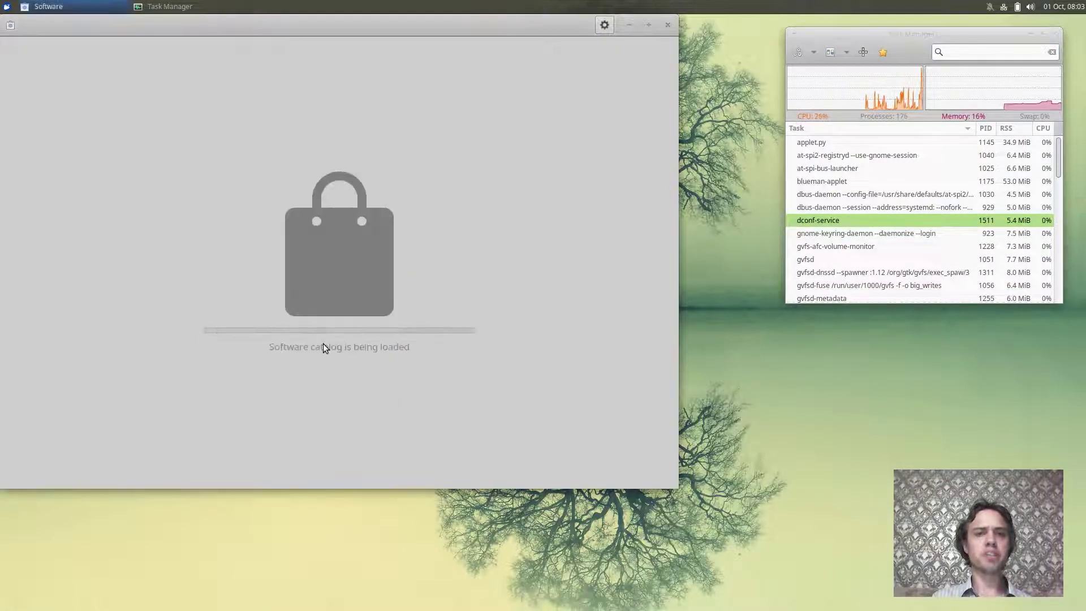
{"action": "left_click", "coordinate": [598, 28]}
{"action": "left_click", "coordinate": [598, 28]}
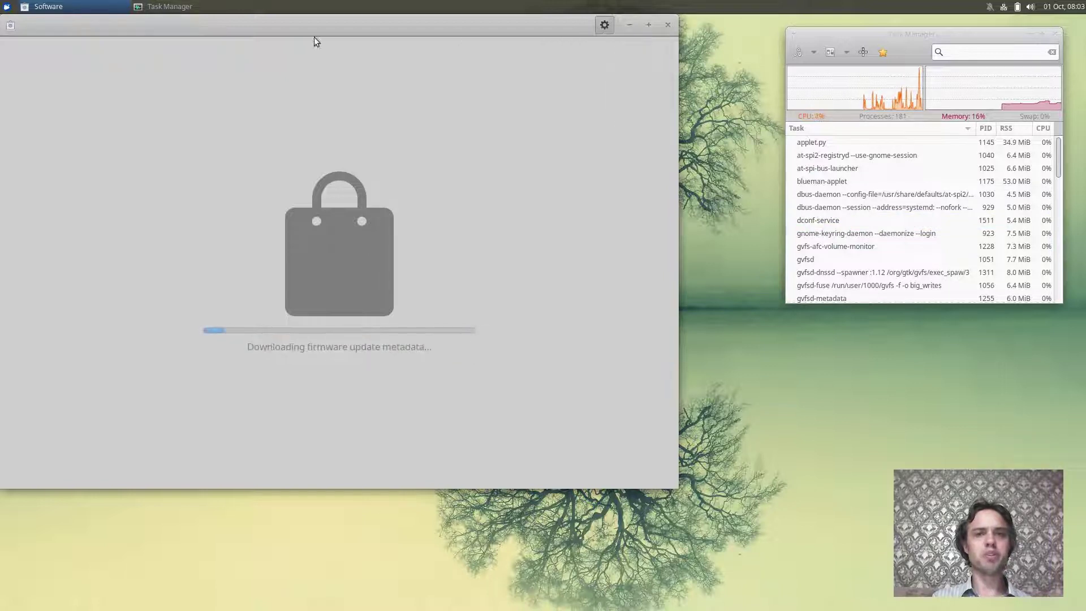
View and close Software's About window, then launch a terminal from the Whisker menu
{"action": "left_click", "coordinate": [17, 31]}
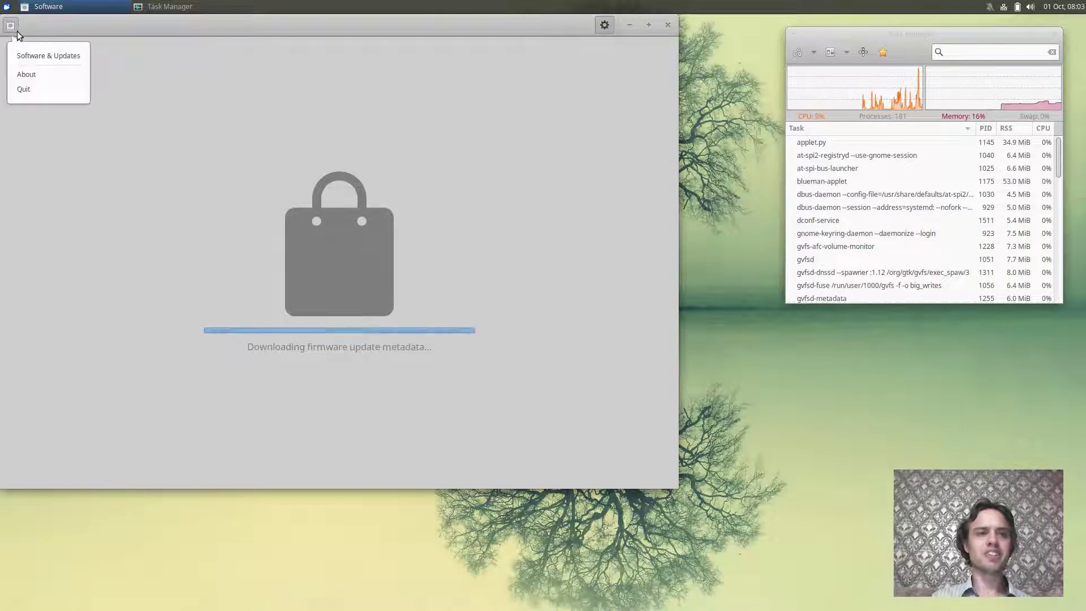
{"action": "left_click", "coordinate": [30, 74]}
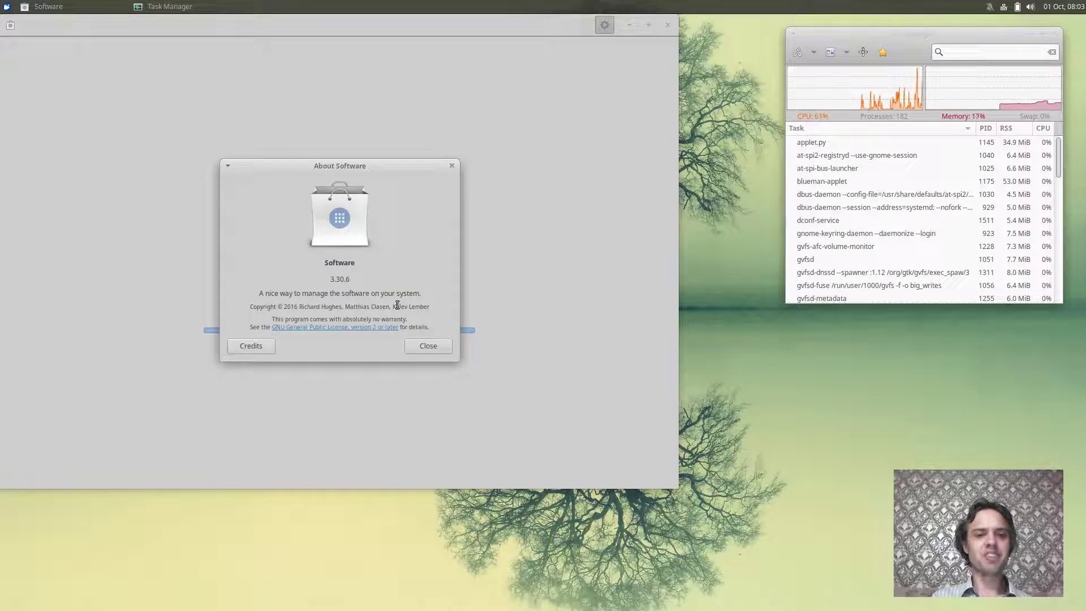
{"action": "left_click", "coordinate": [424, 344]}
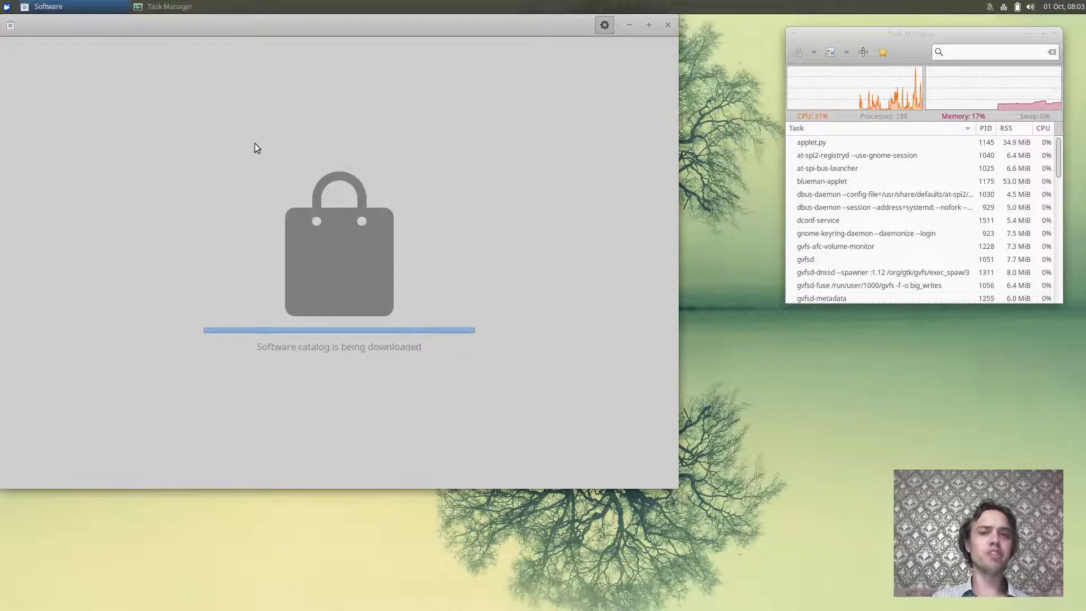
{"action": "left_click", "coordinate": [7, 7]}
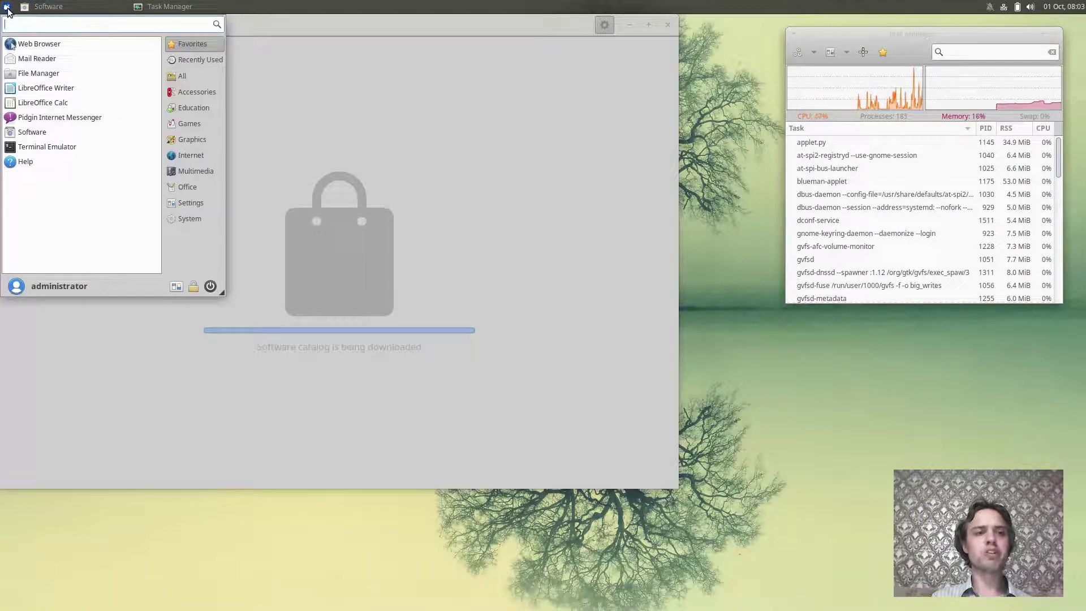
{"action": "left_click", "coordinate": [39, 147]}
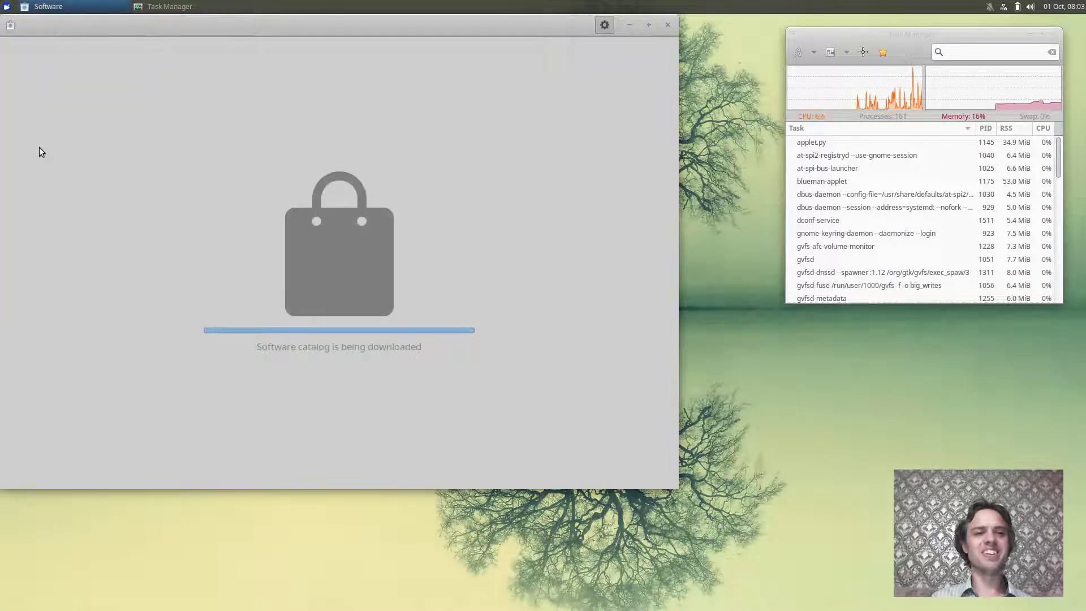
{"action": "type", "text": "una"}
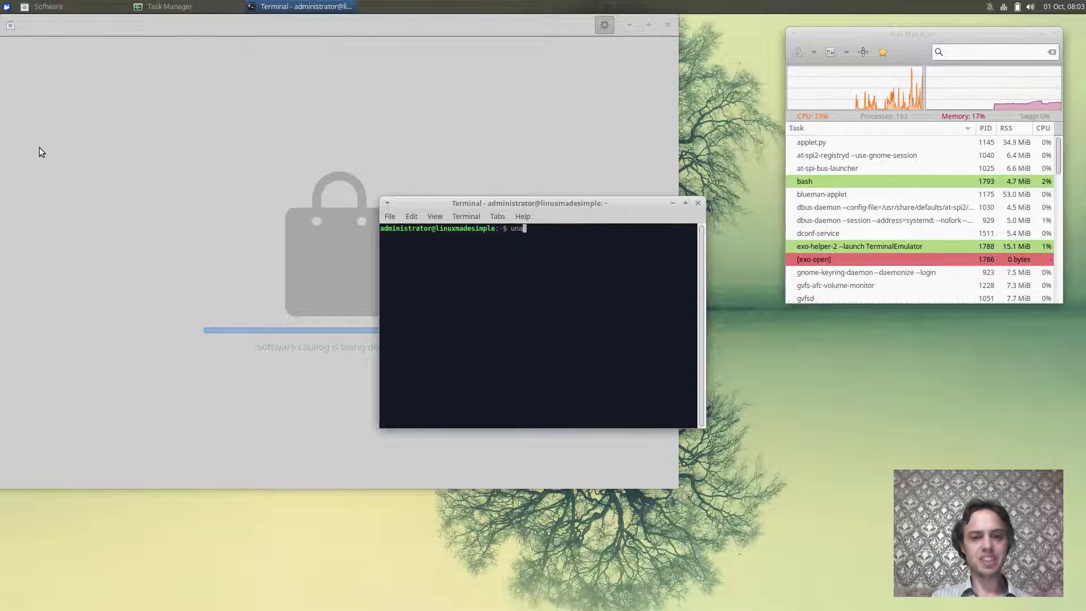
{"action": "type", "text": "me -r"}
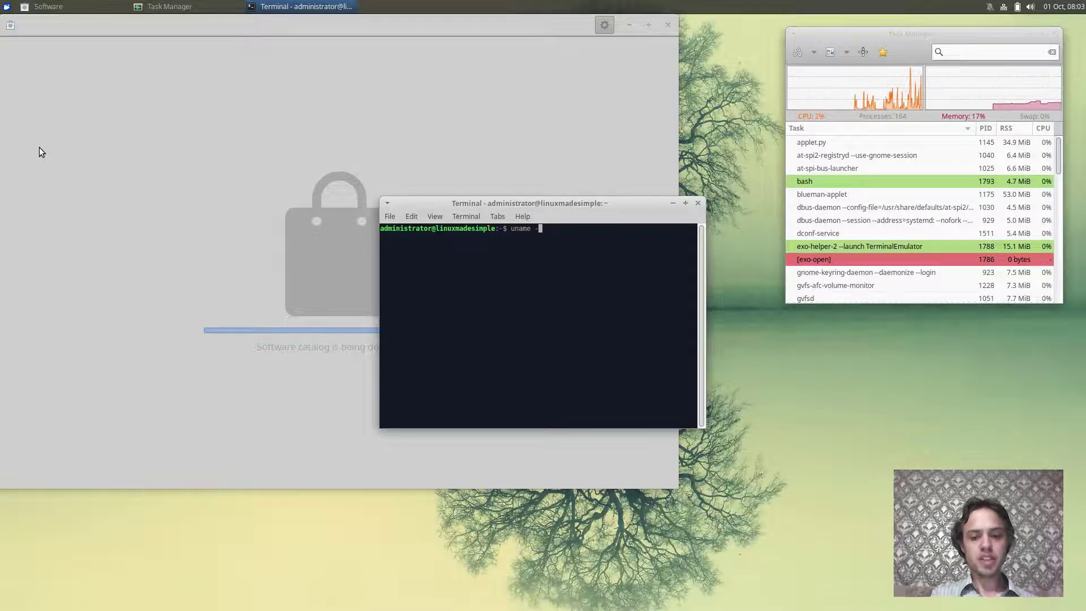
Run uname -r showing kernel 5.3.0-13-generic, close the terminal and reopen the menu
{"action": "key", "text": "Return"}
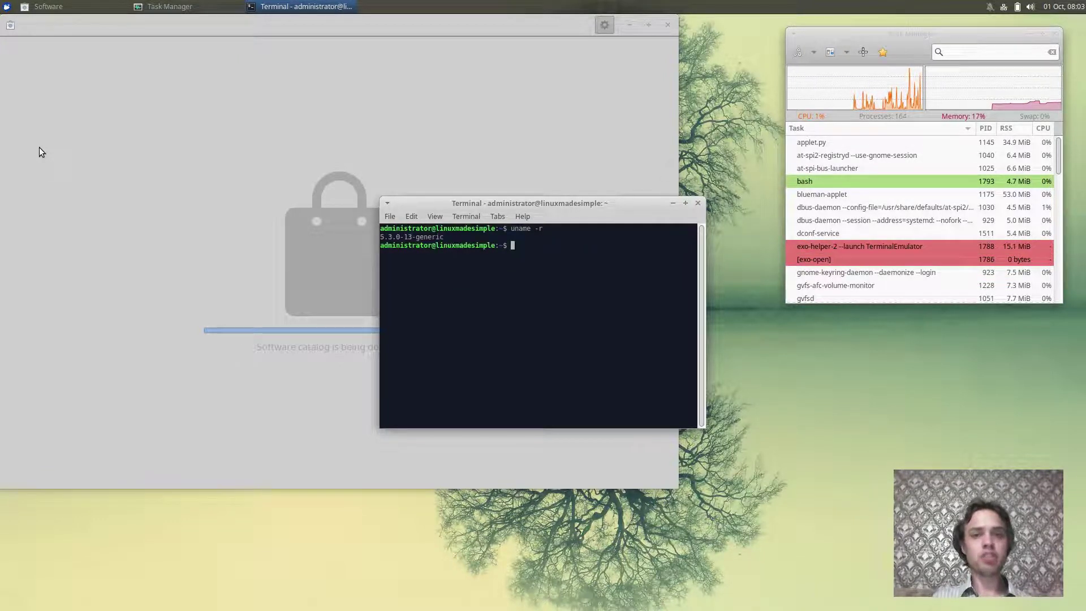
{"action": "left_click", "coordinate": [698, 203]}
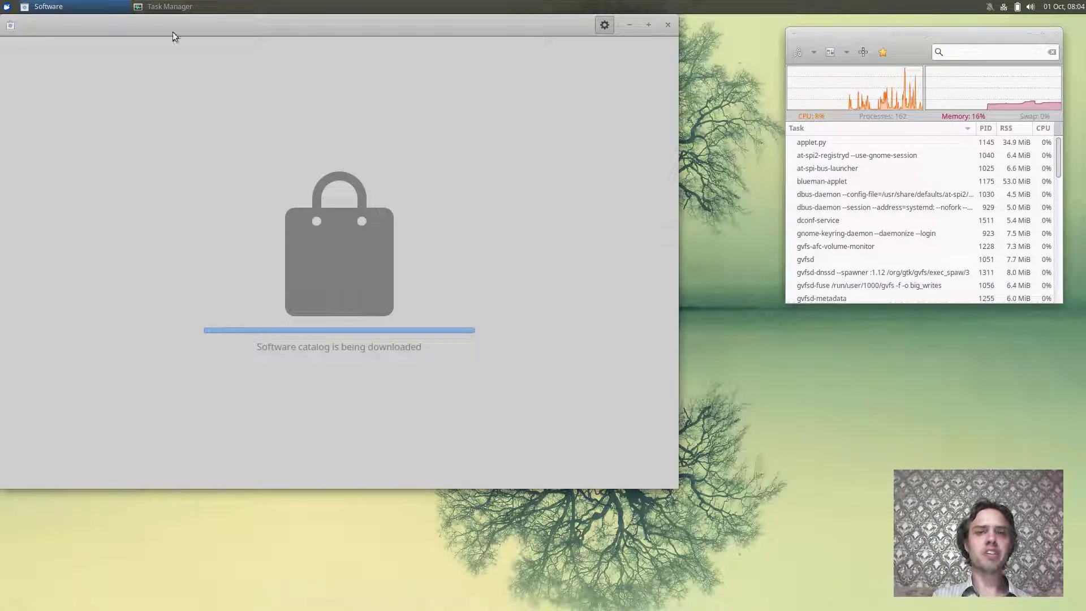
{"action": "left_click", "coordinate": [7, 8]}
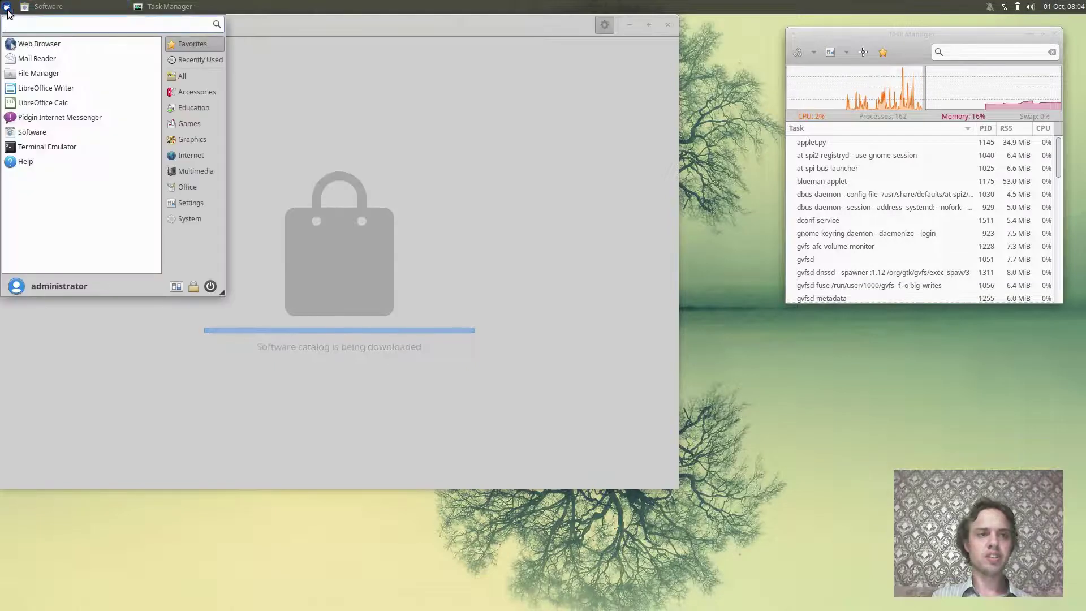